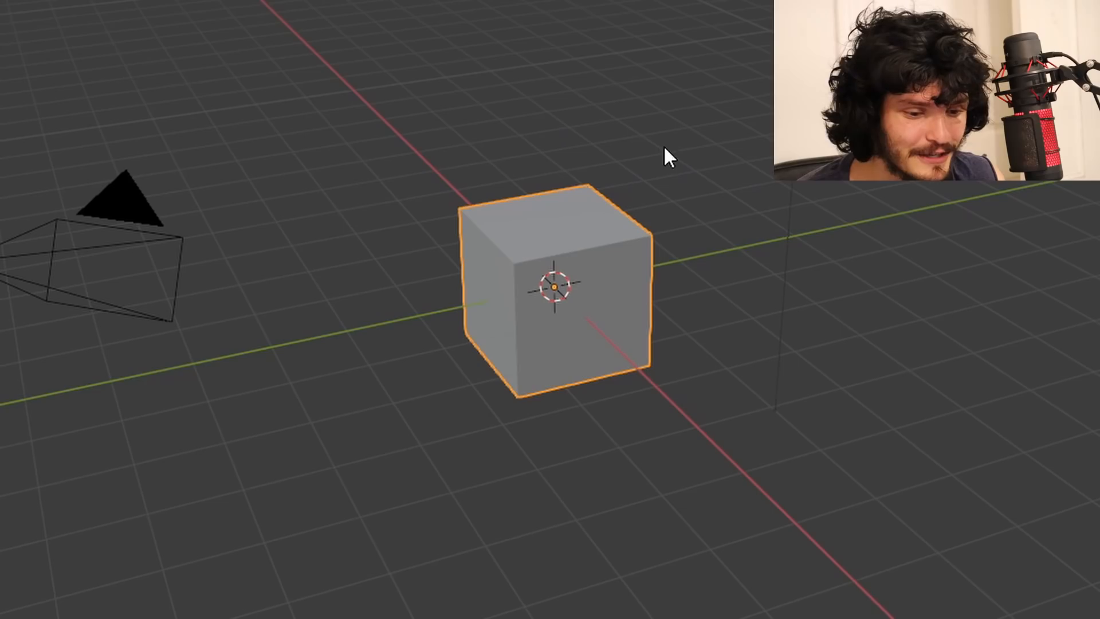
- Delete the default cube and add a plane at the origin, seen from the top view
{"action": "key", "text": "KP_7"}
{"action": "scroll", "coordinate": [634, 229], "scroll_direction": "up", "scroll_amount": 3}
{"action": "key", "text": "Delete"}
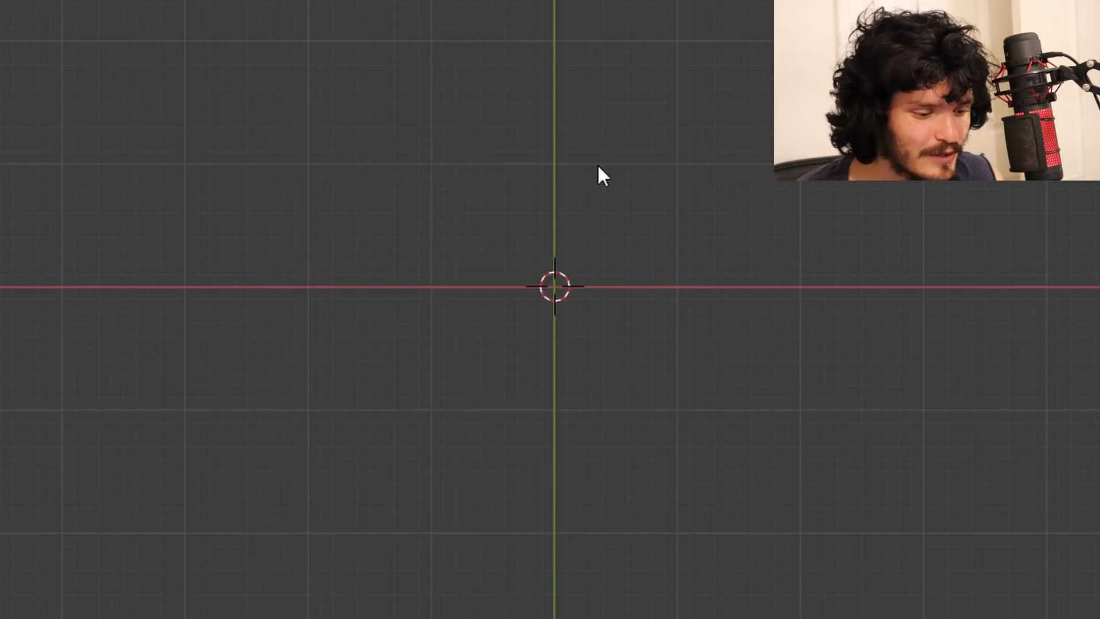
{"action": "key", "text": "shift+a"}
{"action": "mouse_move", "coordinate": [537, 121]}
{"action": "left_click", "coordinate": [714, 116]}
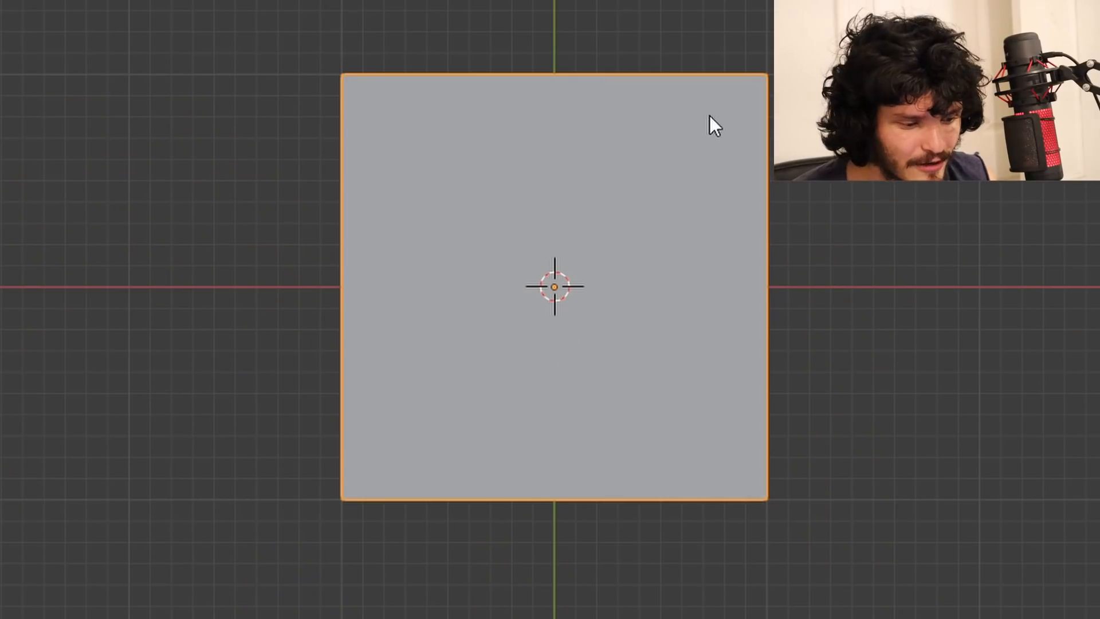
- Scale the plane's mesh along Y in Edit Mode into a thin strip about a sixth of its original height
{"action": "key", "text": "Tab"}
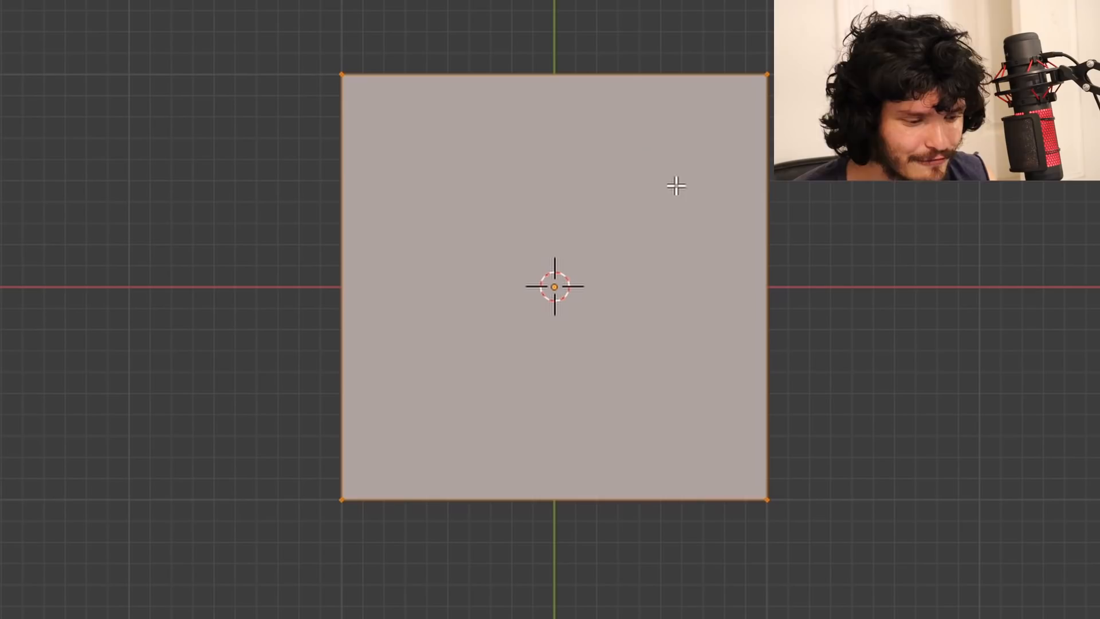
{"action": "key", "text": "s"}
{"action": "key", "text": "y"}
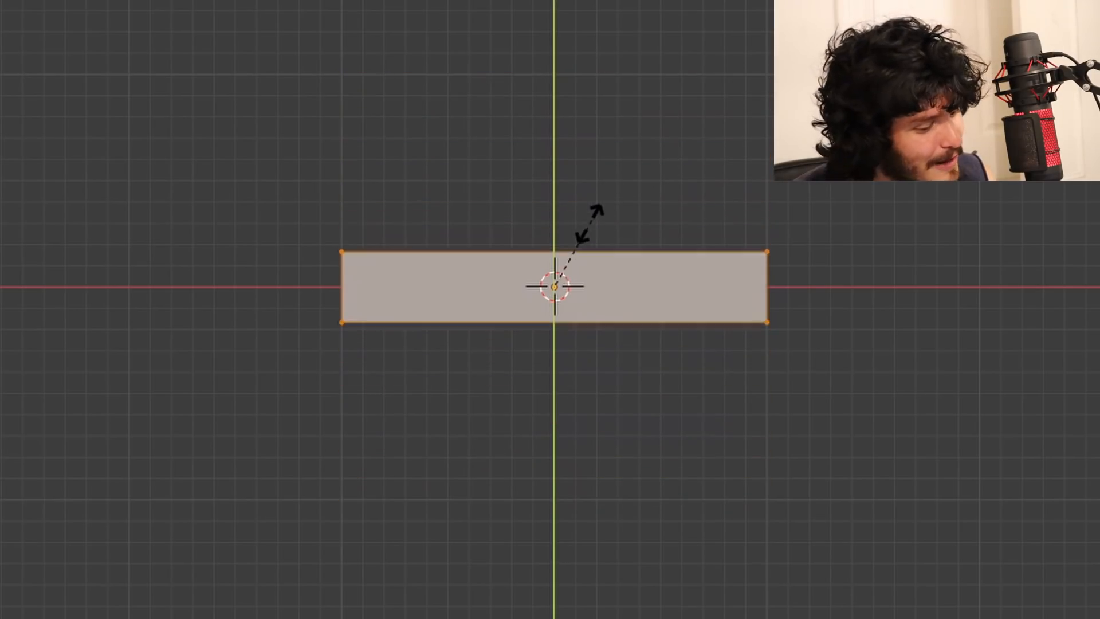
{"action": "left_click", "coordinate": [582, 213]}
- Extrude a segment from the strip's +X end and extrude its two long edges apart along Y into a wide block
{"action": "key", "text": "s"}
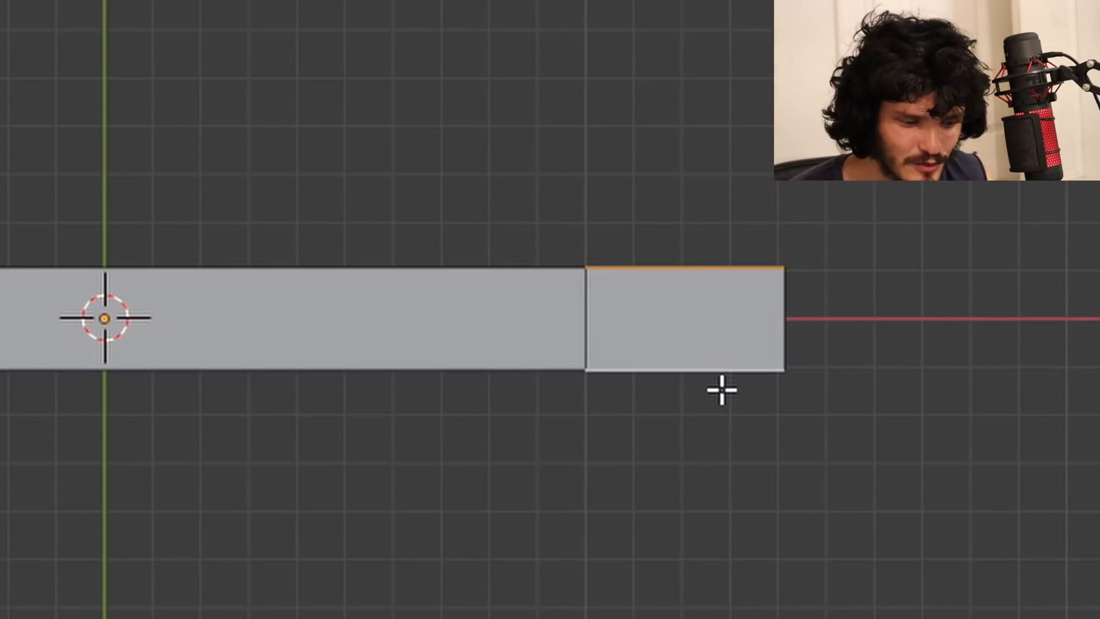
{"action": "right_click", "coordinate": [767, 79]}
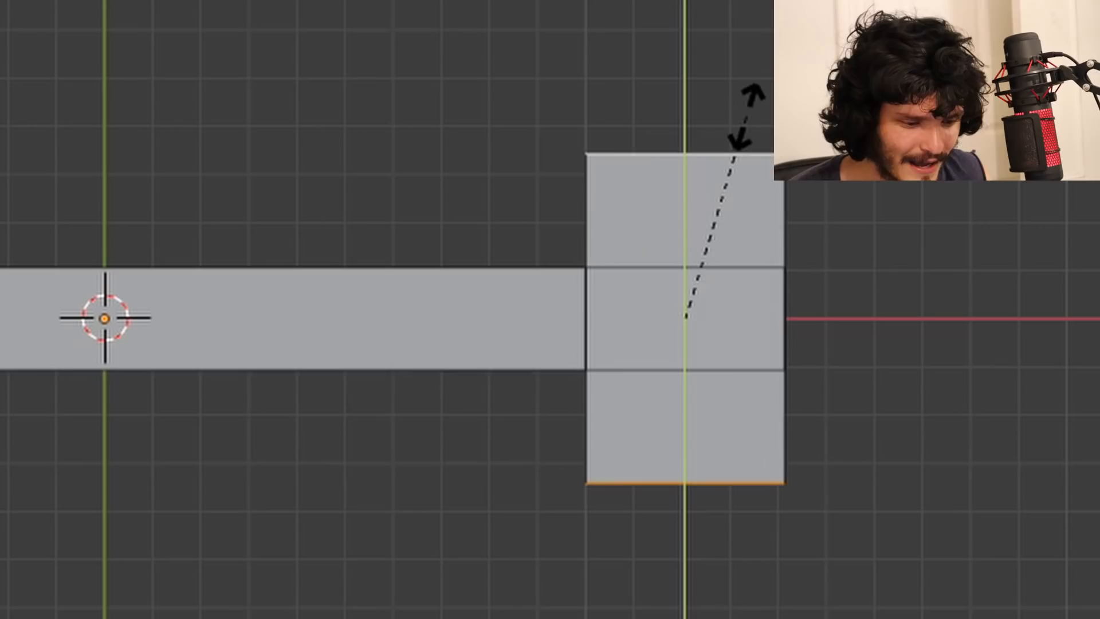
{"action": "left_click", "coordinate": [743, 106]}
- Scale the block's outer end vertices to 0 to form an arrow tip and adjust the arrowhead's length along X
{"action": "left_click_drag", "start_coordinate": [947, 590], "coordinate": [751, 115]}
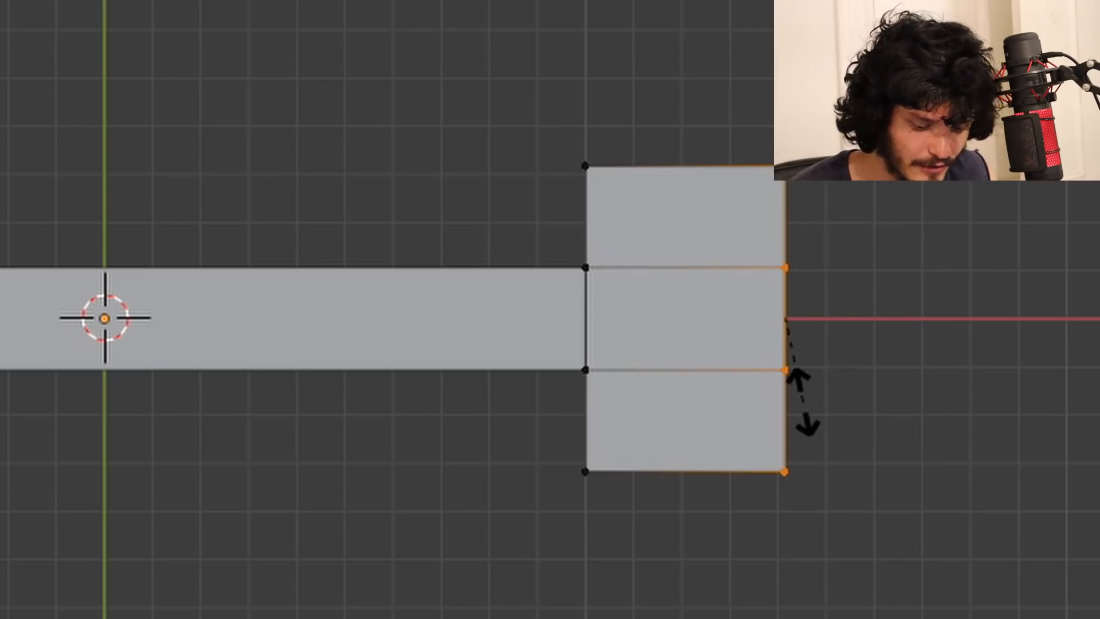
{"action": "key", "text": "0"}
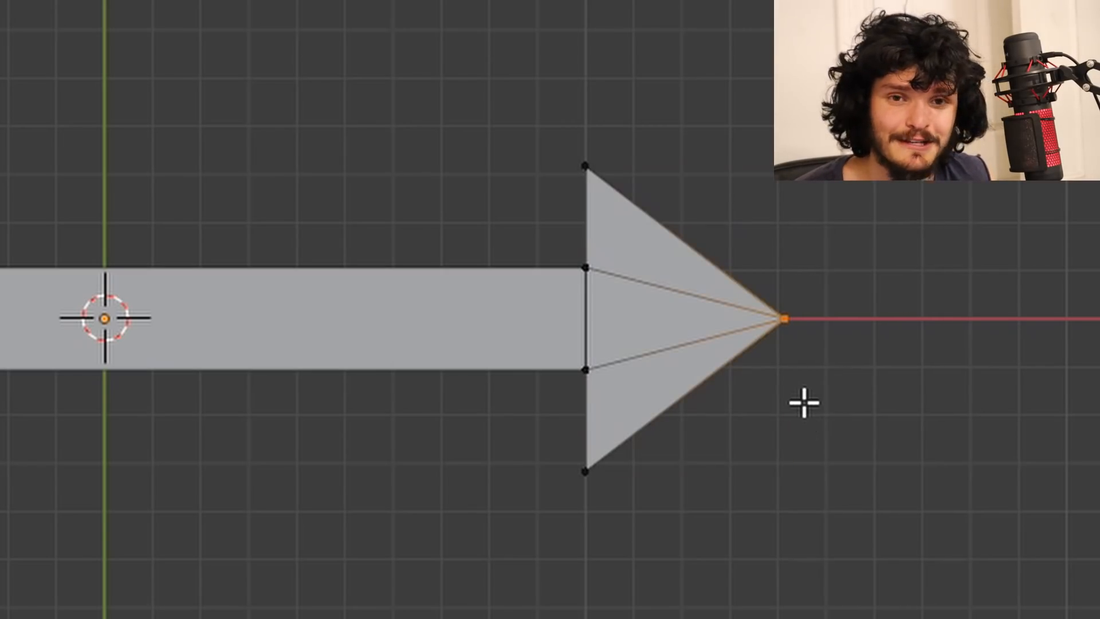
{"action": "scroll", "coordinate": [895, 232], "scroll_direction": "up", "scroll_amount": 1}
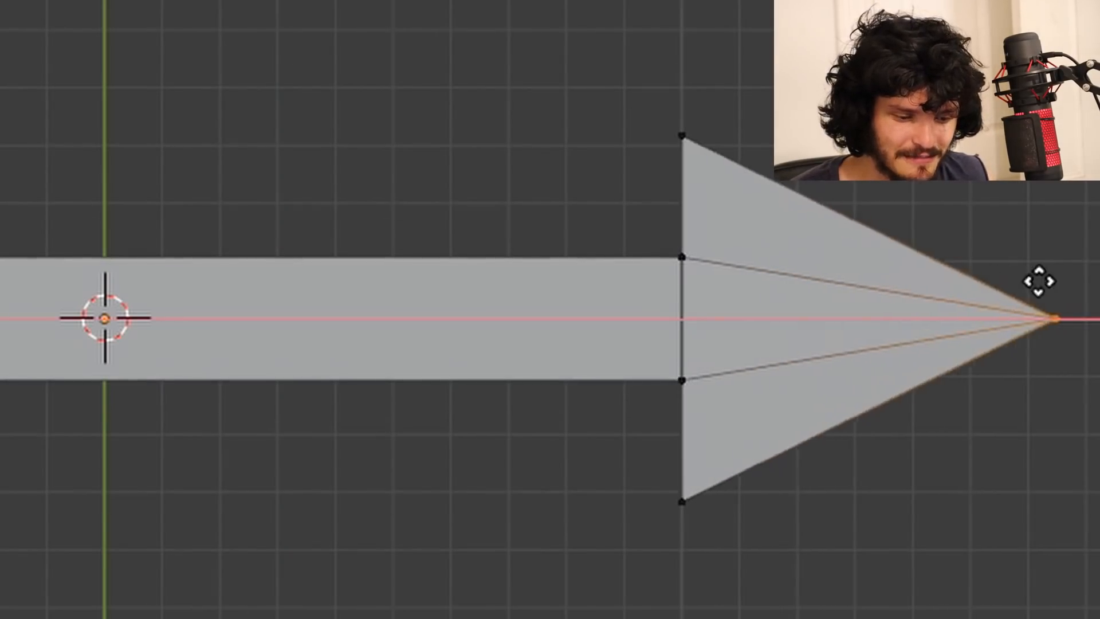
{"action": "left_click_drag", "start_coordinate": [1, 516], "coordinate": [130, 245]}
{"action": "key", "text": "g"}
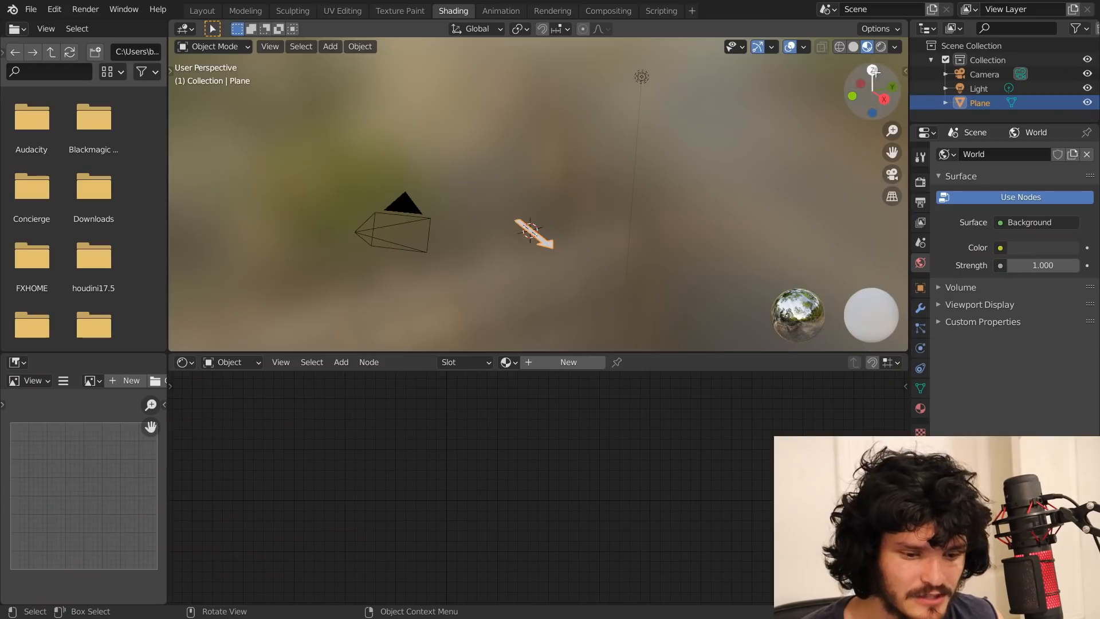
- Frame the arrow from the top in rendered shading and darken the world background colour to black
{"action": "left_click", "coordinate": [872, 70]}
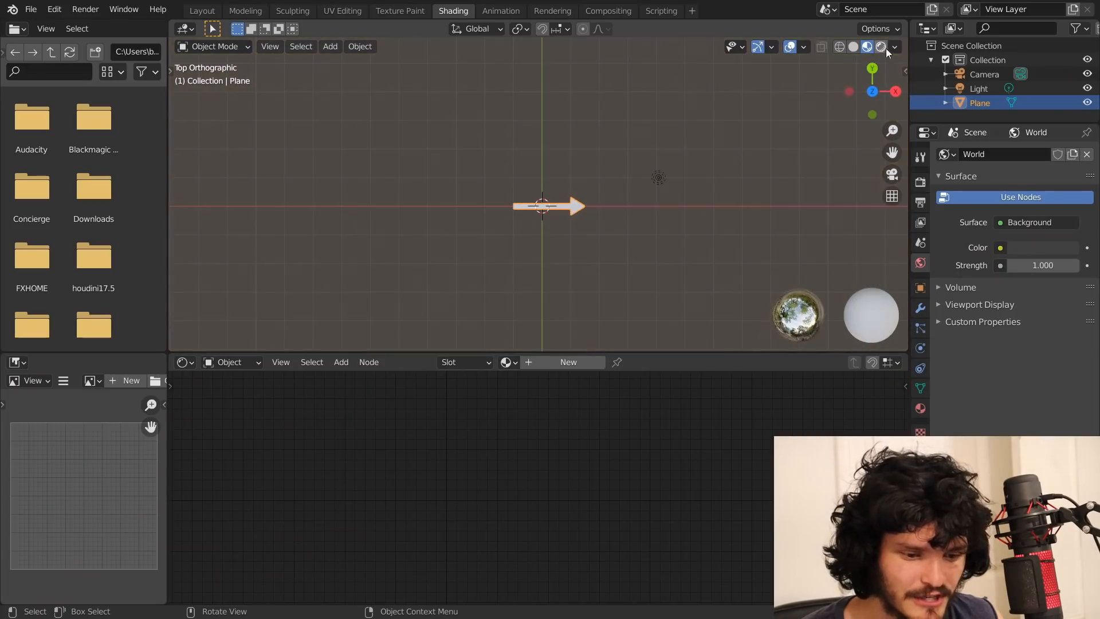
{"action": "scroll", "coordinate": [550, 203], "scroll_direction": "up", "scroll_amount": 11}
{"action": "middle_click_drag", "start_coordinate": [650, 247], "coordinate": [582, 189], "text": "shift"}
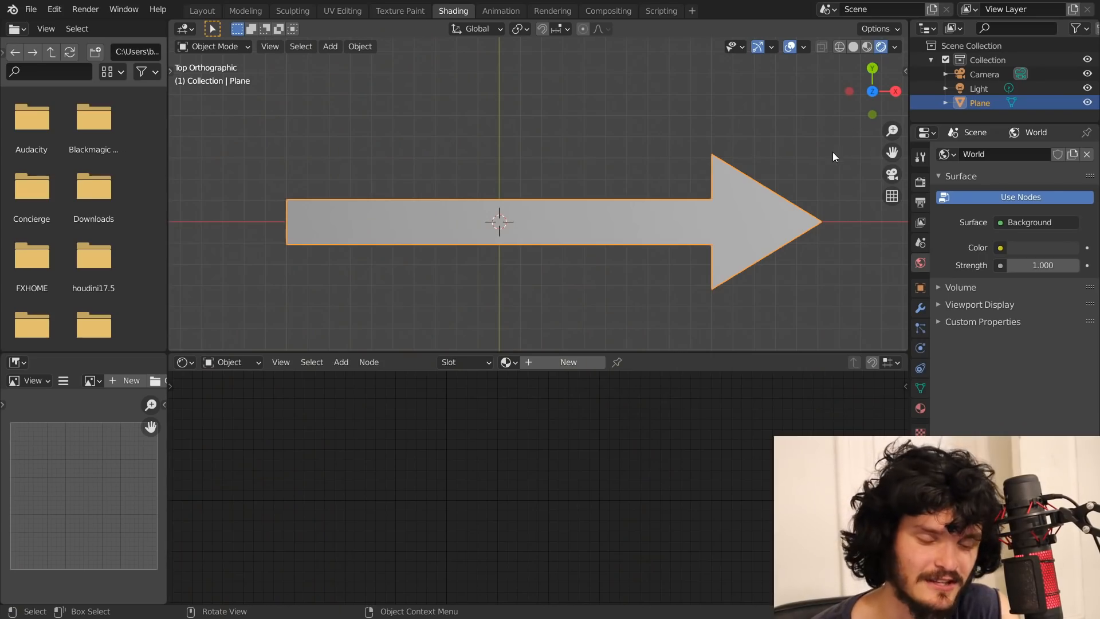
{"action": "left_click", "coordinate": [1040, 248]}
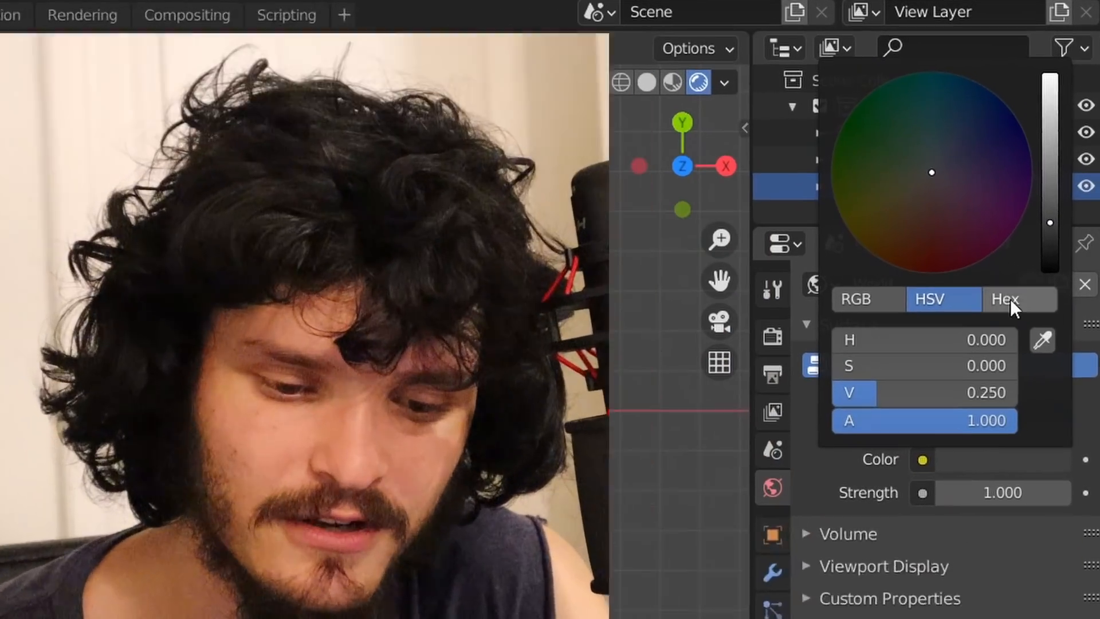
{"action": "left_click_drag", "start_coordinate": [1068, 124], "coordinate": [1068, 147]}
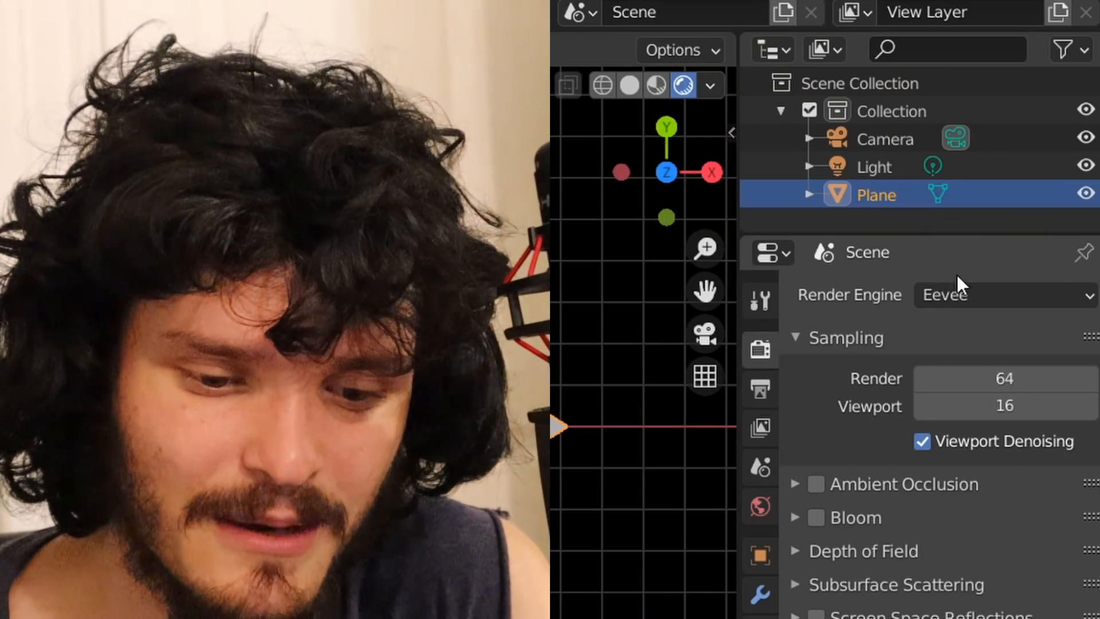
- Enable Bloom in the Eevee render settings
{"action": "left_click", "coordinate": [806, 521]}
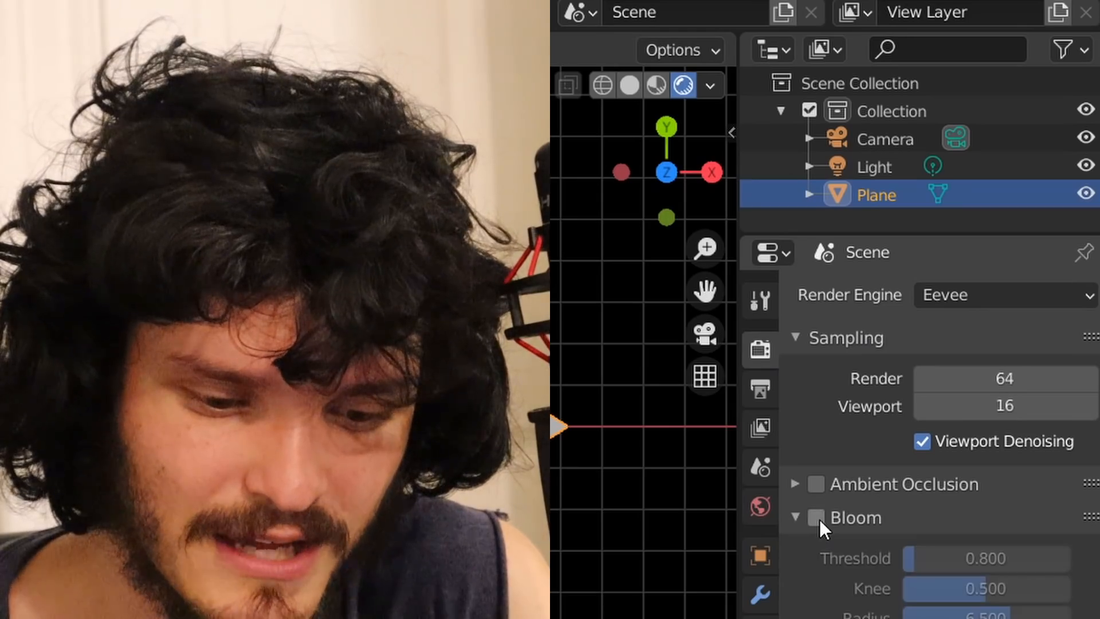
{"action": "left_click", "coordinate": [817, 518]}
{"action": "left_click", "coordinate": [796, 514]}
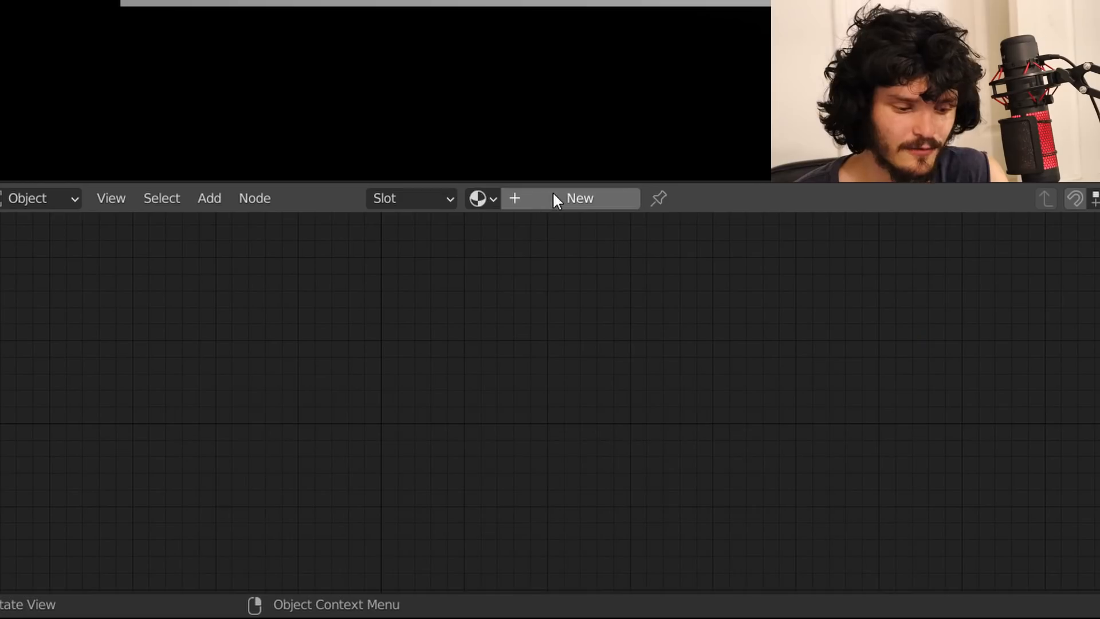
- Create a new material for the arrow and delete its Principled BSDF node
{"action": "left_click", "coordinate": [553, 362]}
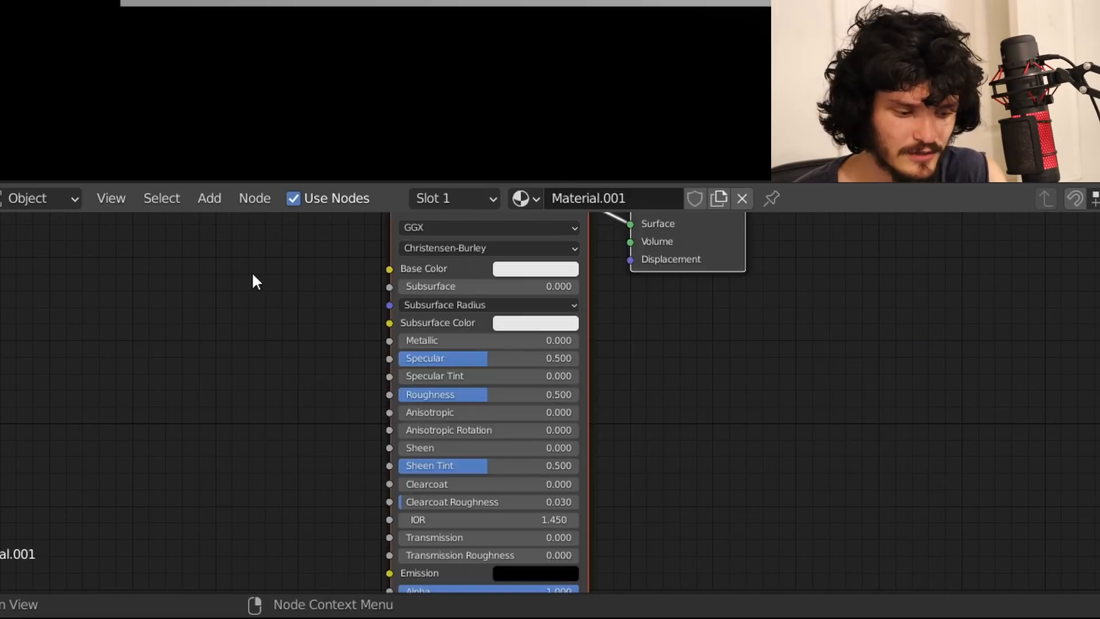
{"action": "middle_click_drag", "start_coordinate": [368, 413], "coordinate": [401, 521]}
{"action": "middle_click_drag", "start_coordinate": [560, 466], "coordinate": [528, 380]}
{"action": "key", "text": "x"}
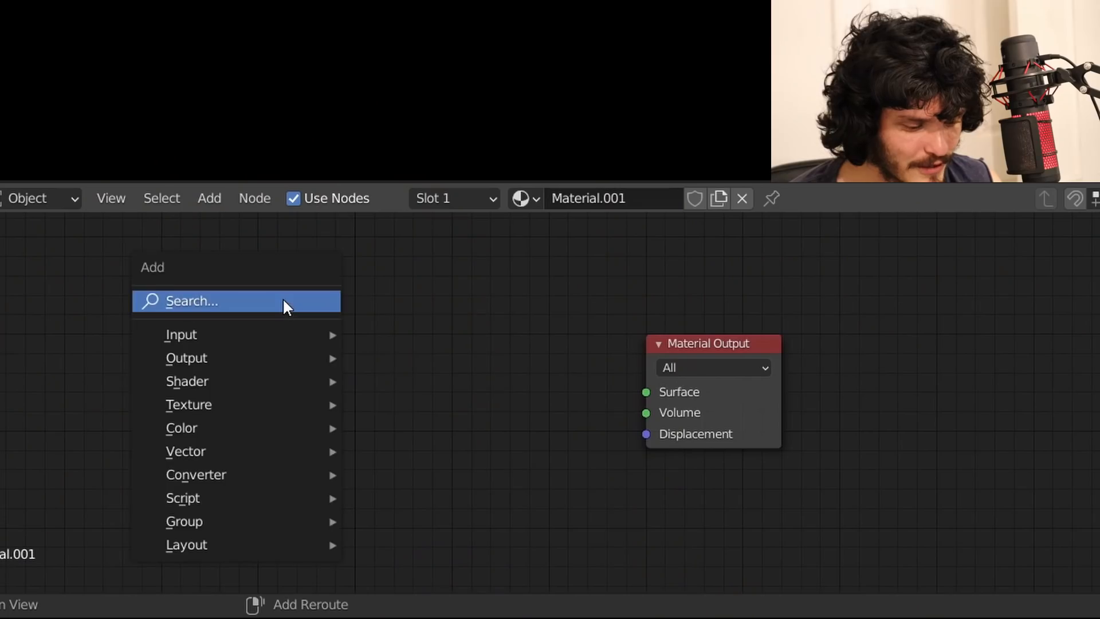
- Add a Texture Coordinate node ahead of the Material Output and preview its Generated output
{"action": "left_click", "coordinate": [283, 300]}
{"action": "type", "text": "tex"}
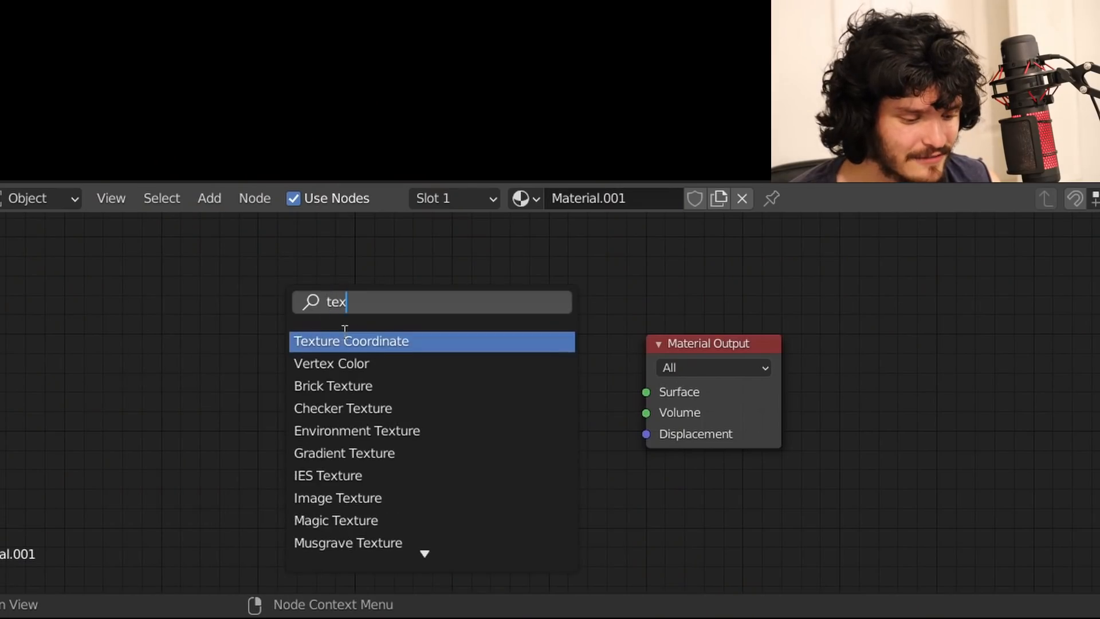
{"action": "key", "text": "Return"}
{"action": "middle_click_drag", "start_coordinate": [313, 304], "coordinate": [418, 386]}
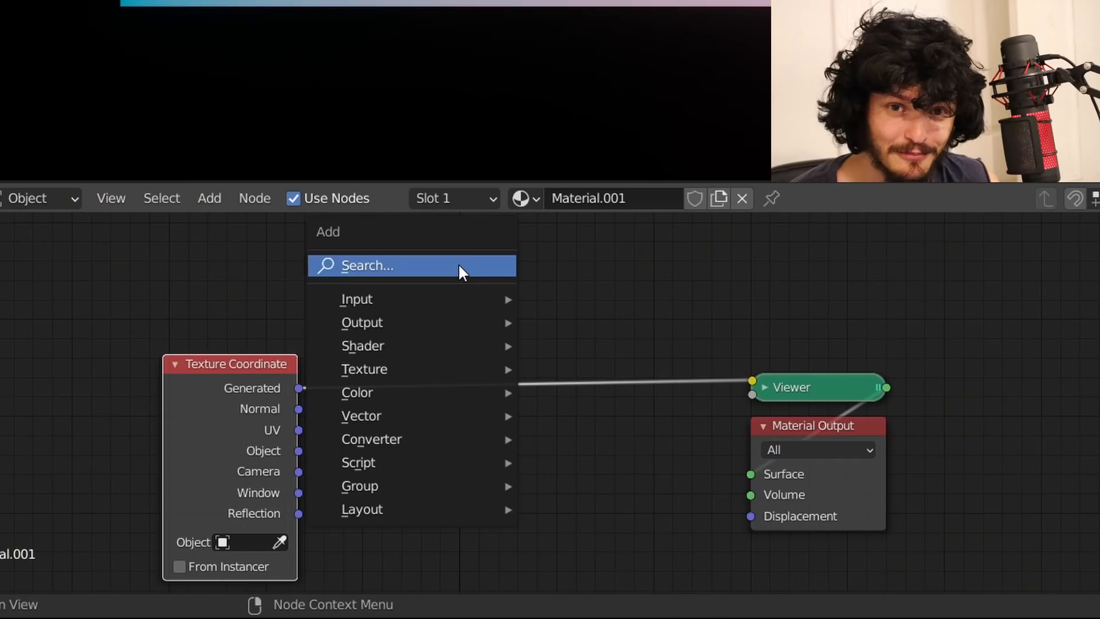
- Insert a Separate XYZ node between the Generated output and the Viewer, passing on the X channel
{"action": "left_click", "coordinate": [458, 264]}
{"action": "type", "text": "se"}
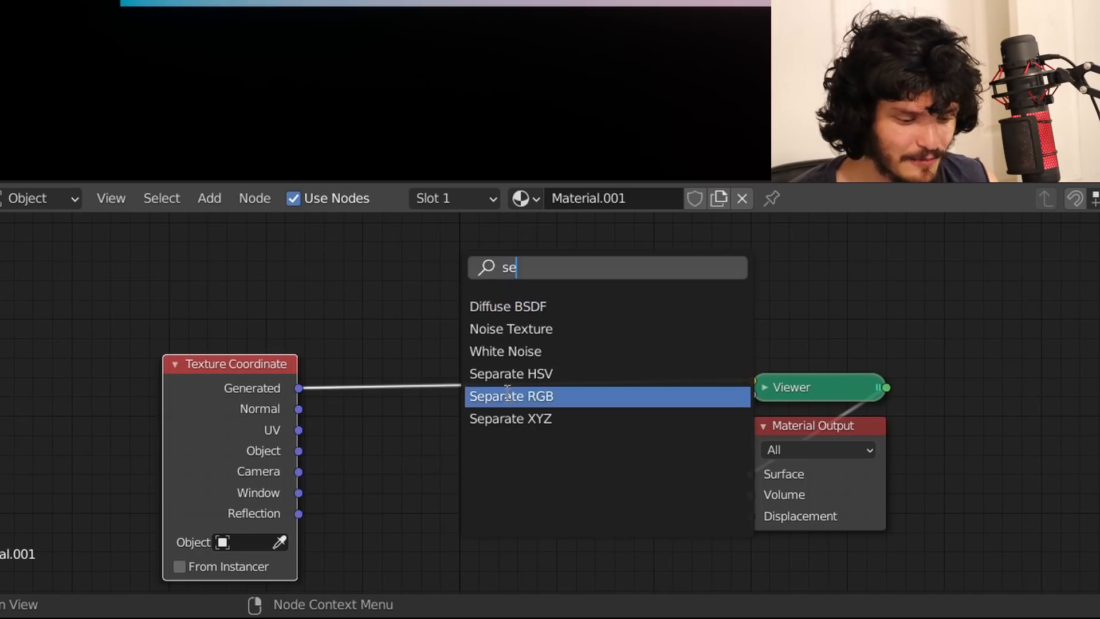
{"action": "left_click", "coordinate": [510, 415]}
{"action": "left_click", "coordinate": [424, 449]}
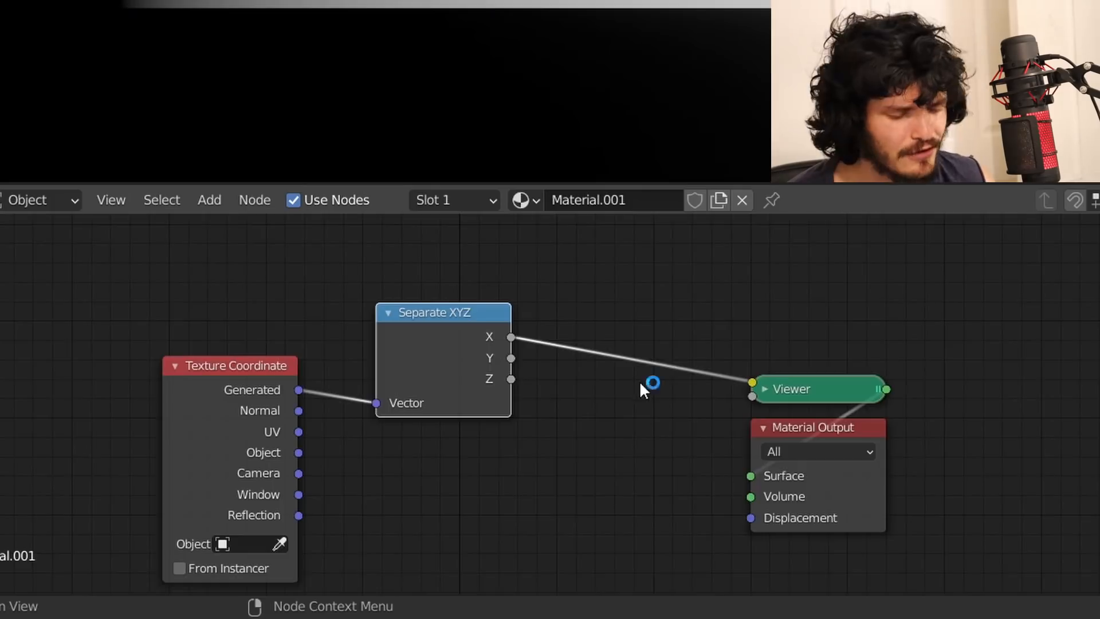
- Insert a Math node set to Add between the Separate XYZ node's X output and the Viewer
{"action": "middle_click_drag", "start_coordinate": [639, 380], "coordinate": [423, 429]}
{"action": "key", "text": "shift+a"}
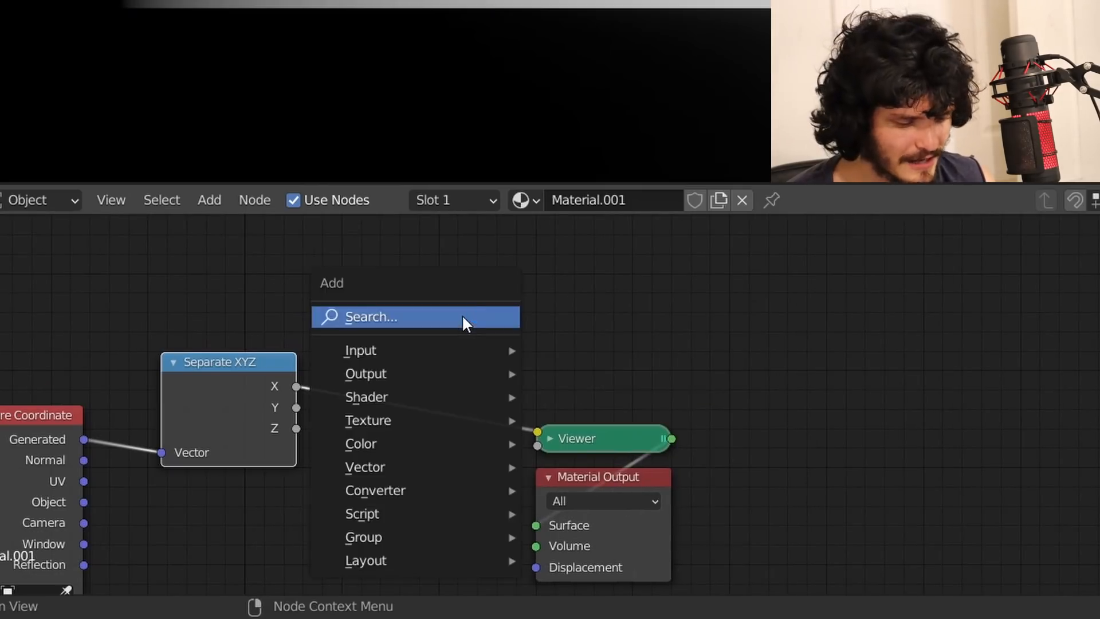
{"action": "left_click", "coordinate": [463, 317]}
{"action": "type", "text": "m"}
{"action": "key", "text": "Return"}
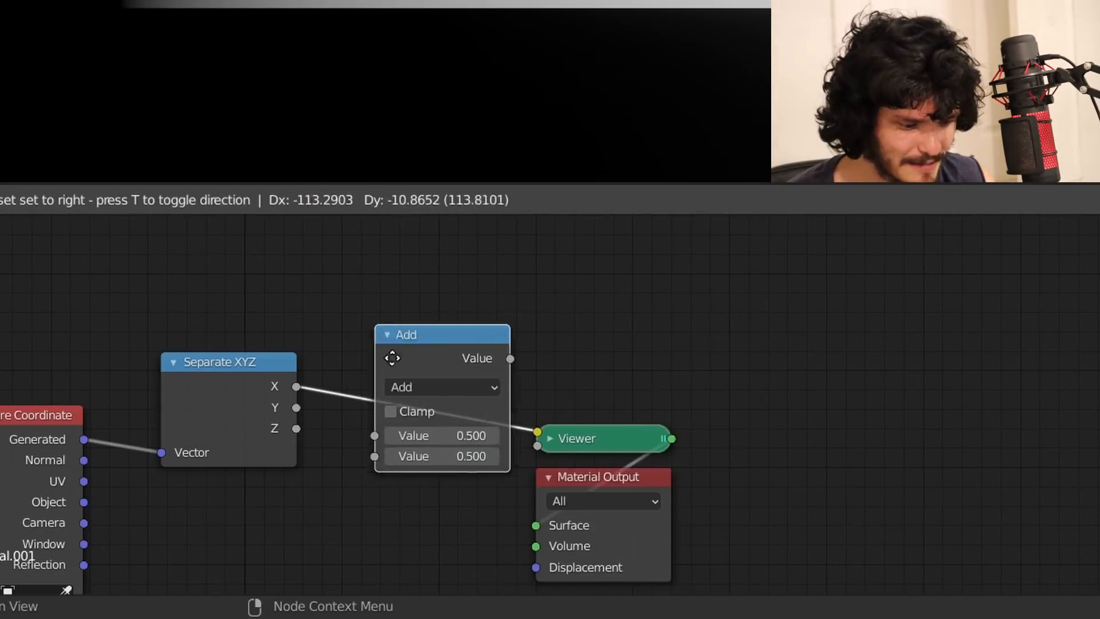
{"action": "left_click", "coordinate": [435, 427]}
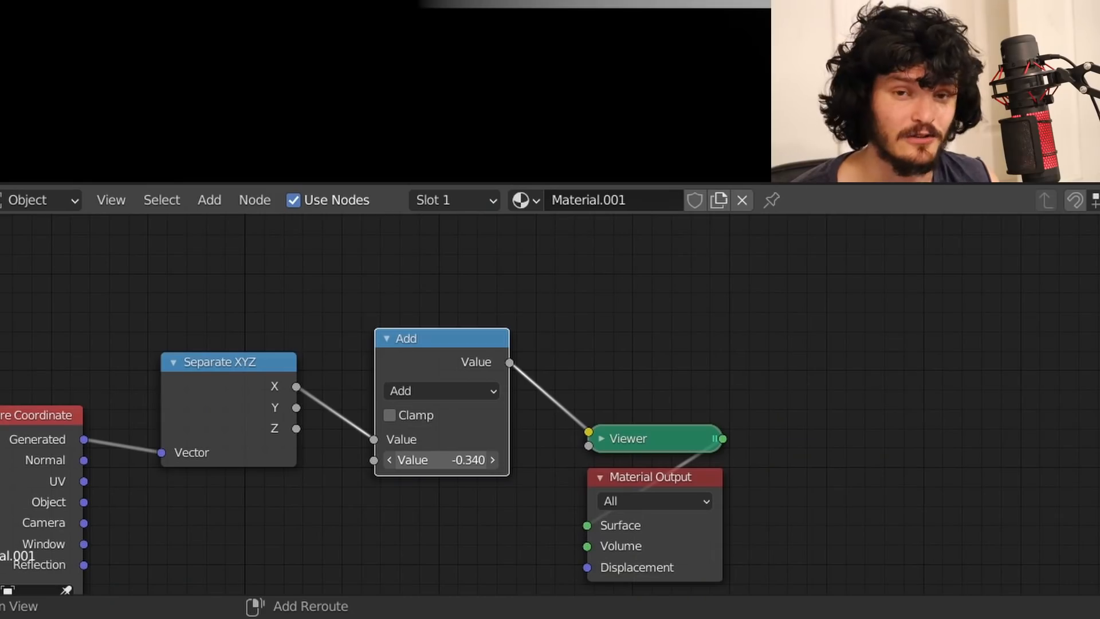
- Try cutting the link from the X output to the Add node, and undo the cut
{"action": "left_click_drag", "start_coordinate": [301, 408], "coordinate": [391, 437]}
{"action": "right_click", "coordinate": [348, 393]}
{"action": "key", "text": "Escape"}
{"action": "right_click_drag", "start_coordinate": [369, 360], "coordinate": [367, 358], "text": "ctrl"}
{"action": "left_click_drag", "start_coordinate": [296, 408], "coordinate": [393, 441]}
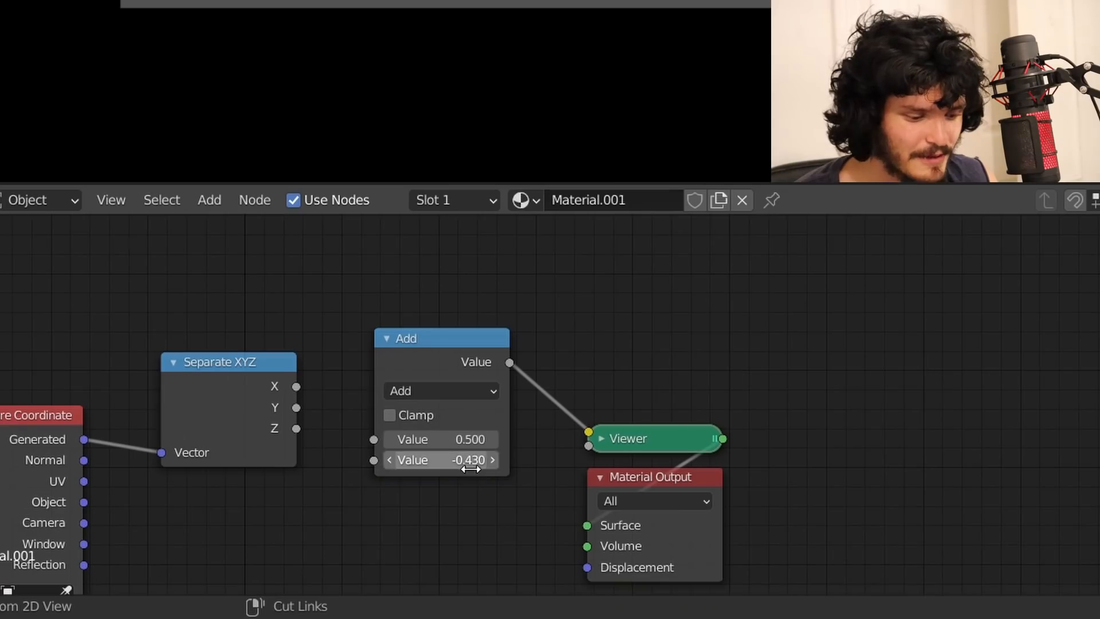
{"action": "key", "text": "ctrl+z"}
{"action": "key", "text": "ctrl+z"}
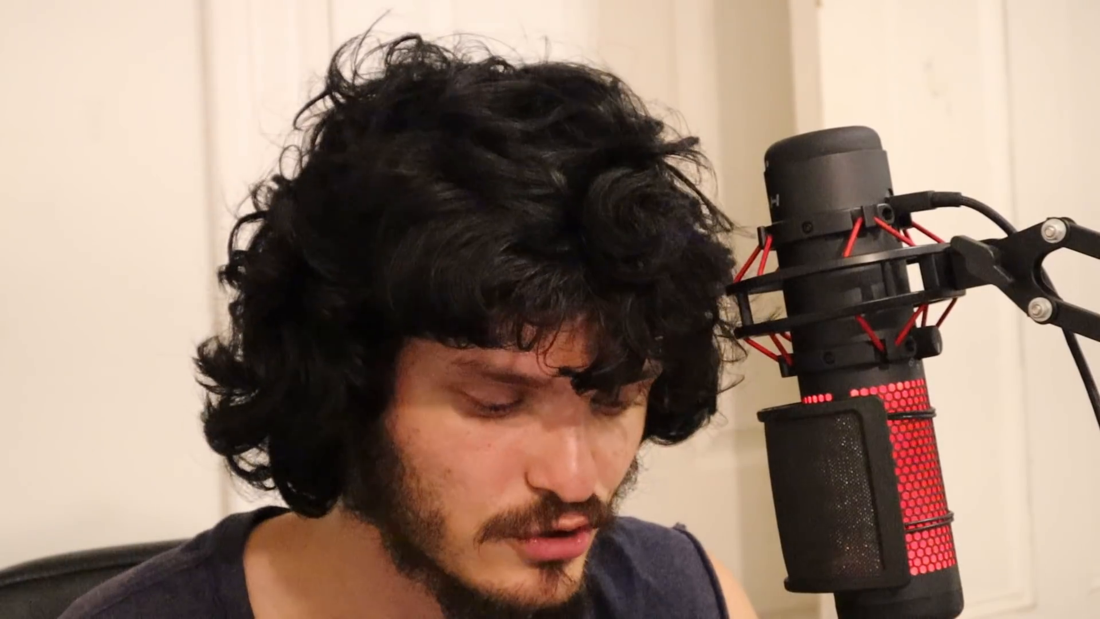
- Set the Add node's second value to -0.4 and turn that value into an animation driver
{"action": "left_click", "coordinate": [450, 461]}
{"action": "type", "text": "-0.4"}
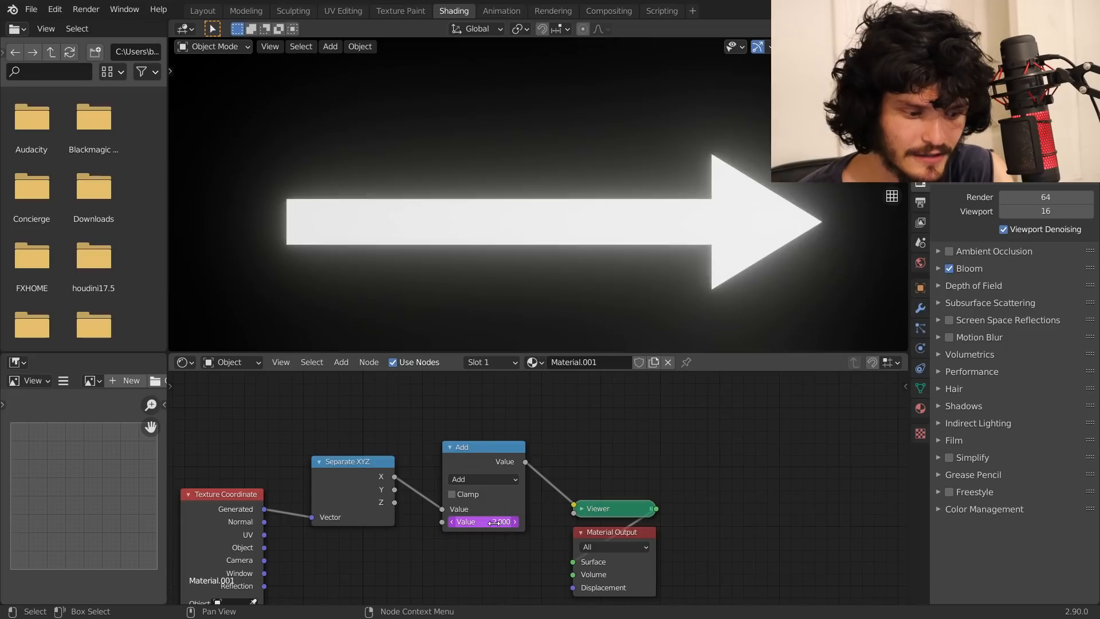
{"action": "left_click_drag", "start_coordinate": [496, 521], "coordinate": [494, 522]}
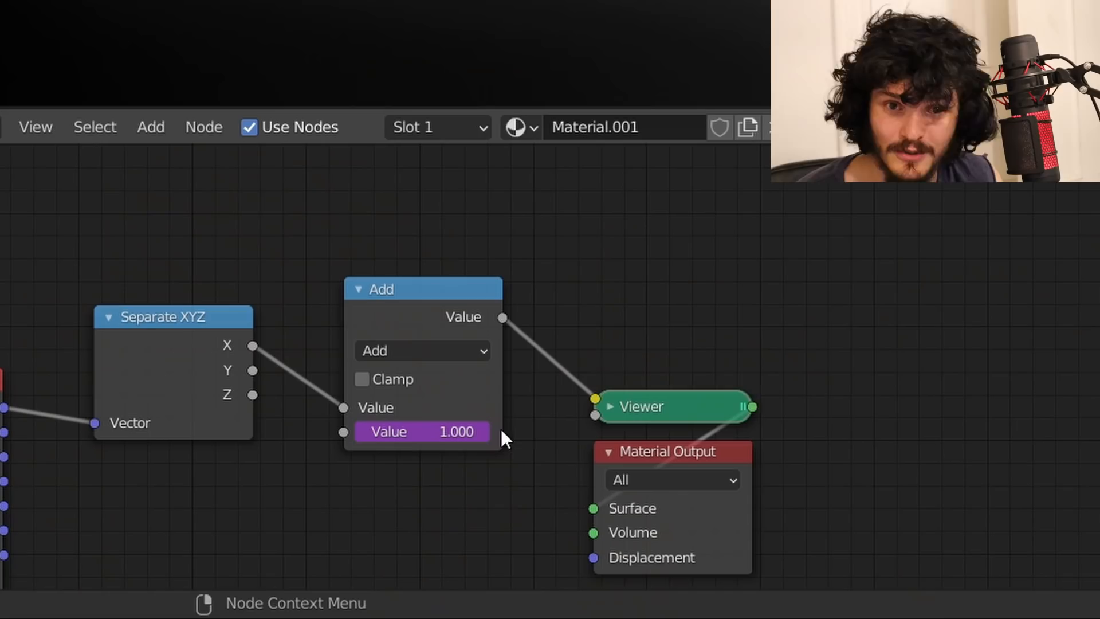
- Move the Viewer and Material Output away, insert a duplicate of the Add node before them, and set it to Fraction
{"action": "left_click_drag", "start_coordinate": [682, 514], "coordinate": [680, 504]}
{"action": "key", "text": "g"}
{"action": "left_click", "coordinate": [1036, 439]}
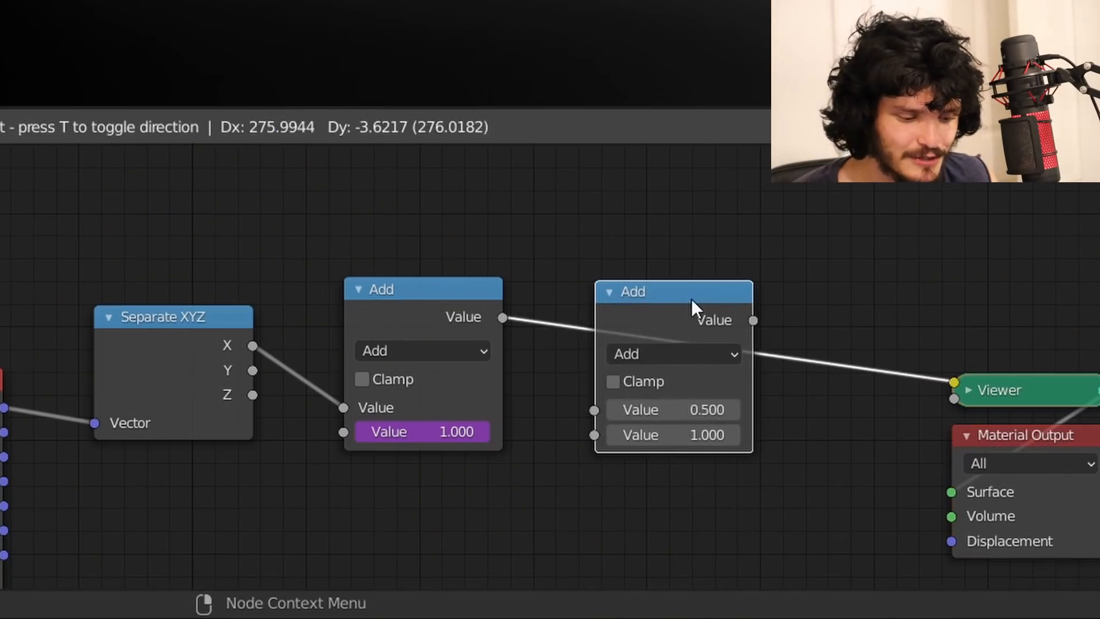
{"action": "left_click", "coordinate": [691, 298]}
{"action": "left_click", "coordinate": [691, 353]}
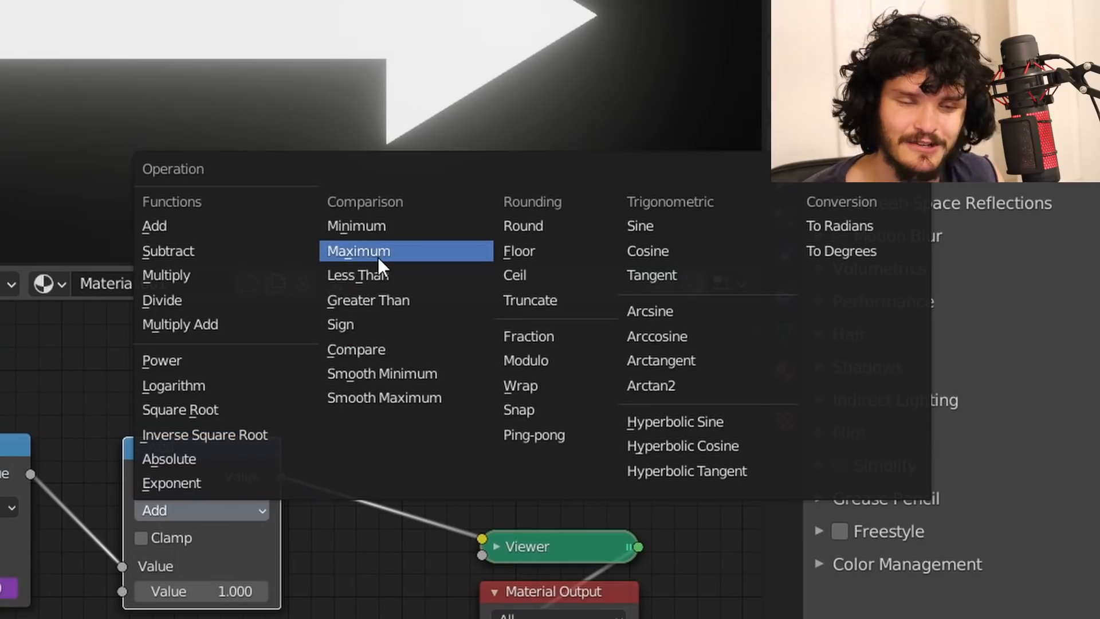
{"action": "left_click", "coordinate": [573, 342]}
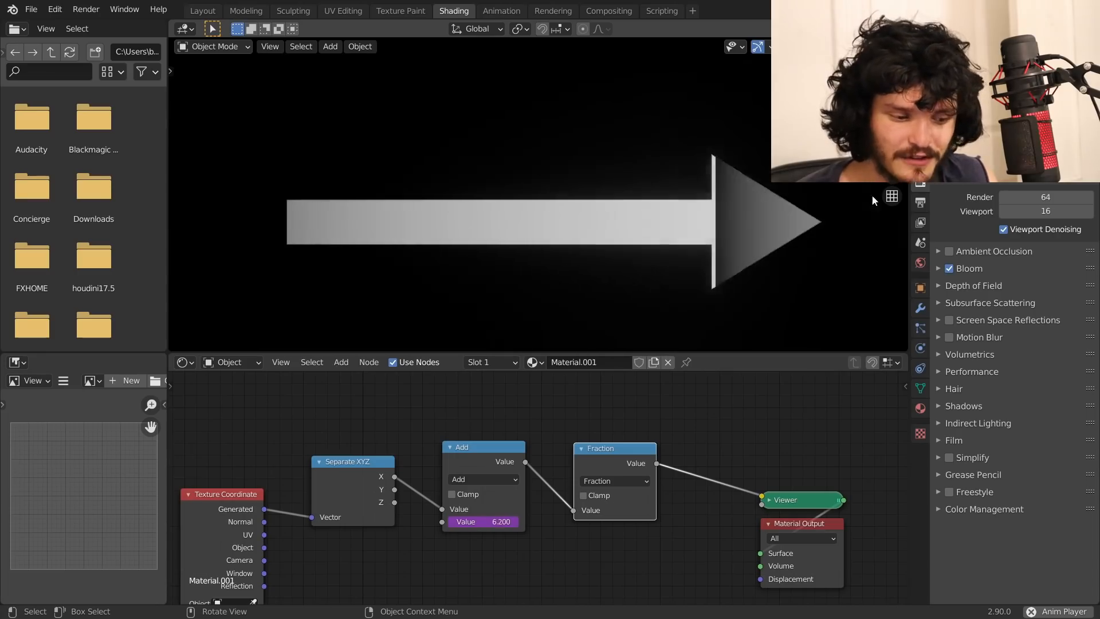
- Set the driver expression of the Add node's second value to frame/20
{"action": "left_click", "coordinate": [499, 521]}
{"action": "type", "text": "frame/20"}
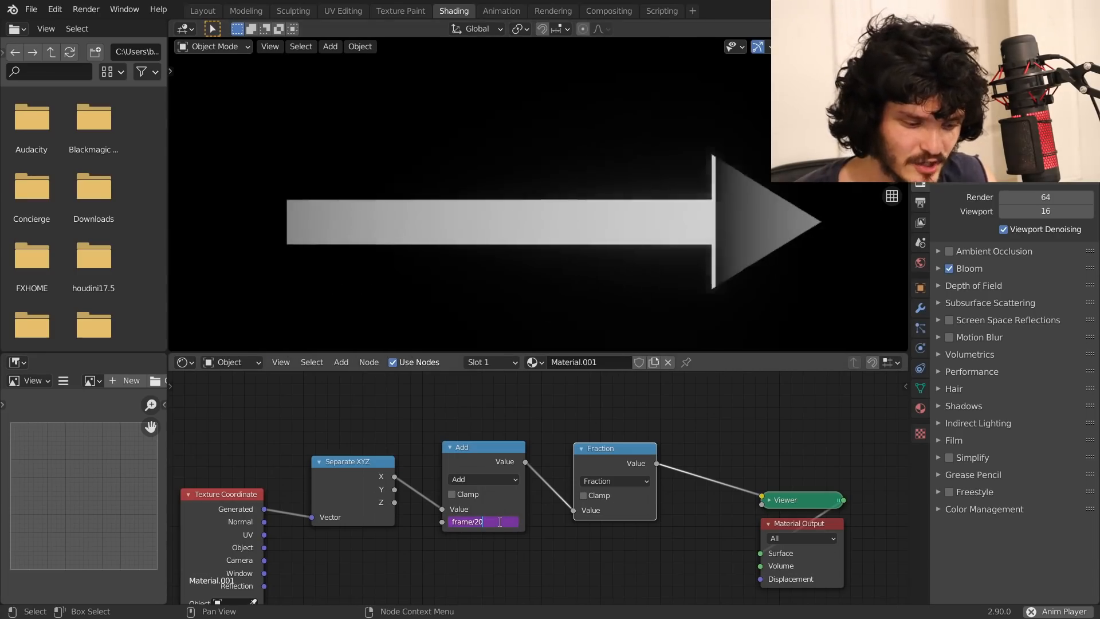
{"action": "key", "text": "Return"}
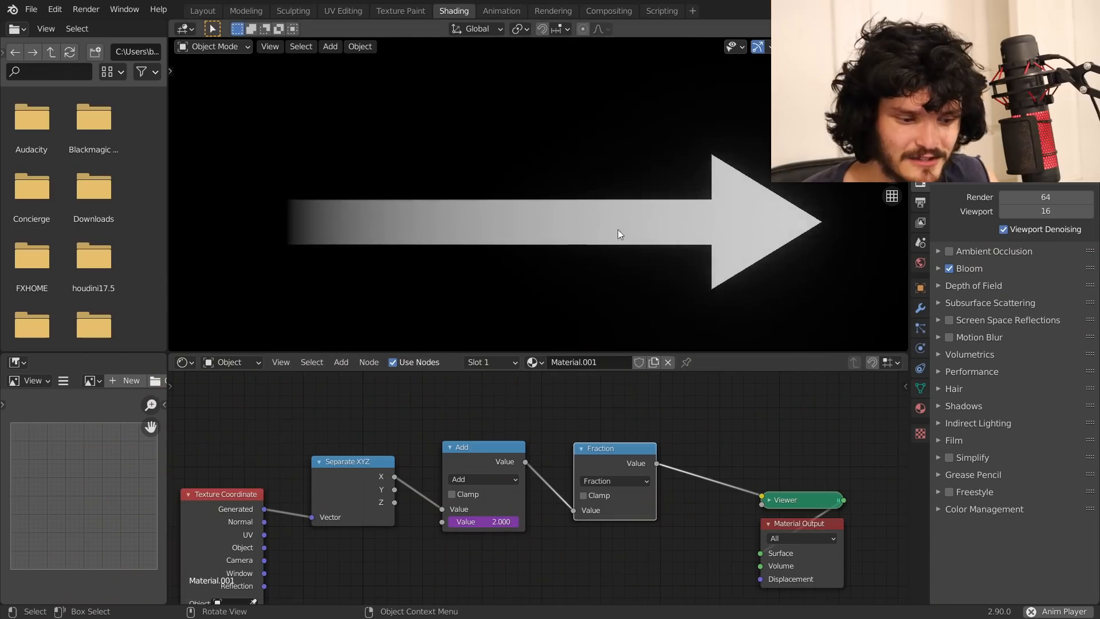
- Set the driver expression of the Add node's second value to -frame/30, trying another divisor first
{"action": "double_click", "coordinate": [488, 521]}
{"action": "left_click", "coordinate": [487, 521]}
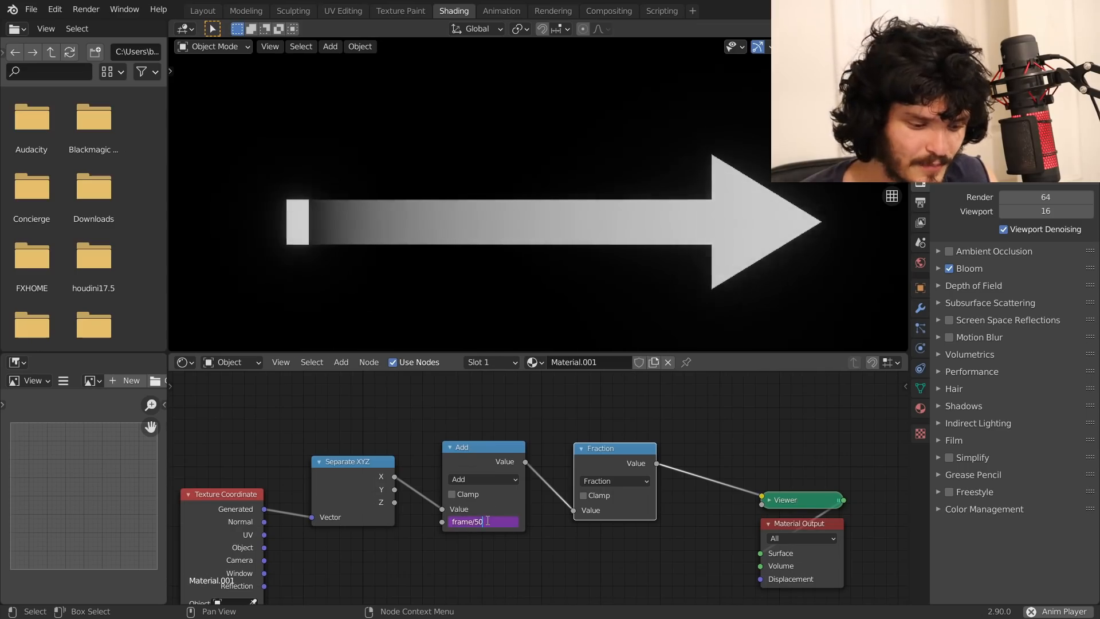
{"action": "key", "text": "BackSpace"}
{"action": "key", "text": "BackSpace"}
{"action": "key", "text": "BackSpace"}
{"action": "type", "text": "000"}
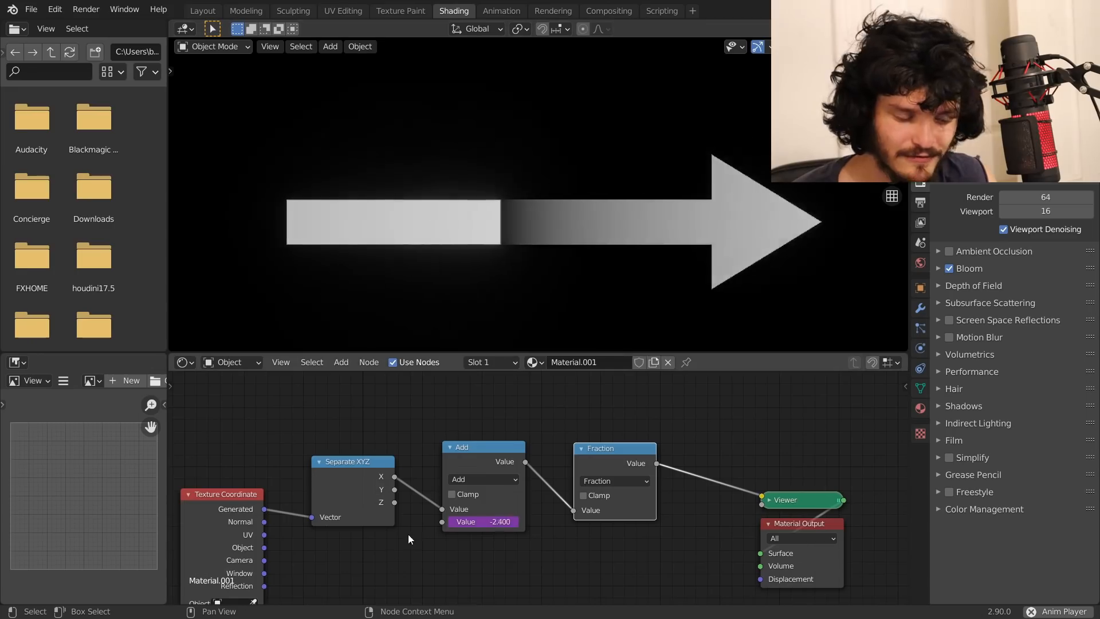
{"action": "left_click", "coordinate": [499, 526]}
{"action": "key", "text": "BackSpace"}
{"action": "key", "text": "BackSpace"}
{"action": "type", "text": "30"}
{"action": "key", "text": "Return"}
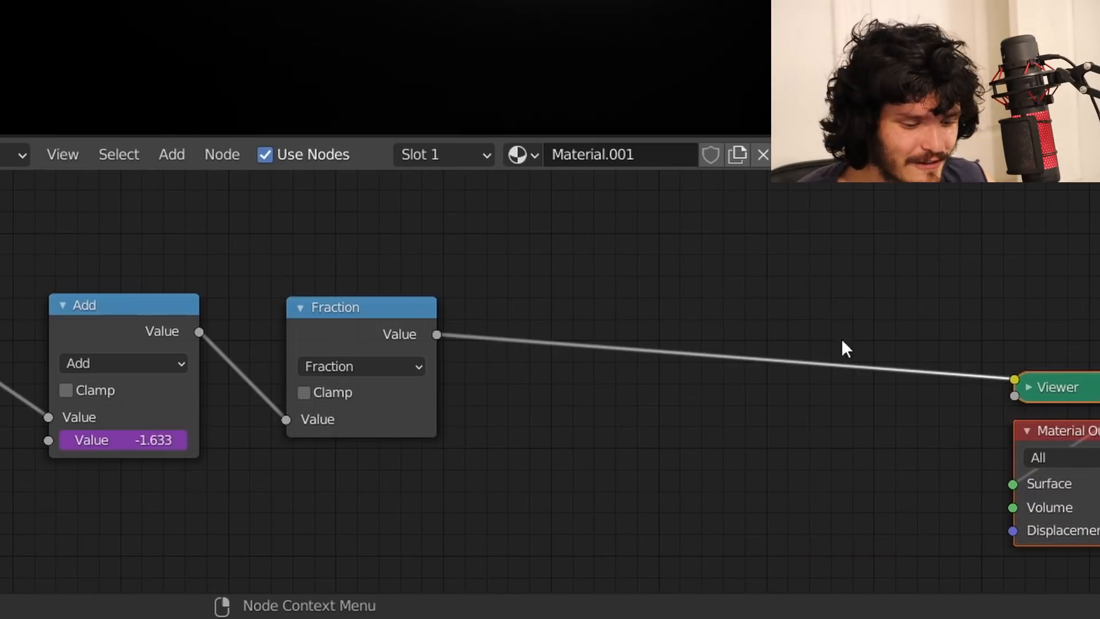
- Insert a ColorRamp node between the Fraction node and the Viewer
{"action": "key", "text": "shift+a"}
{"action": "type", "text": "c"}
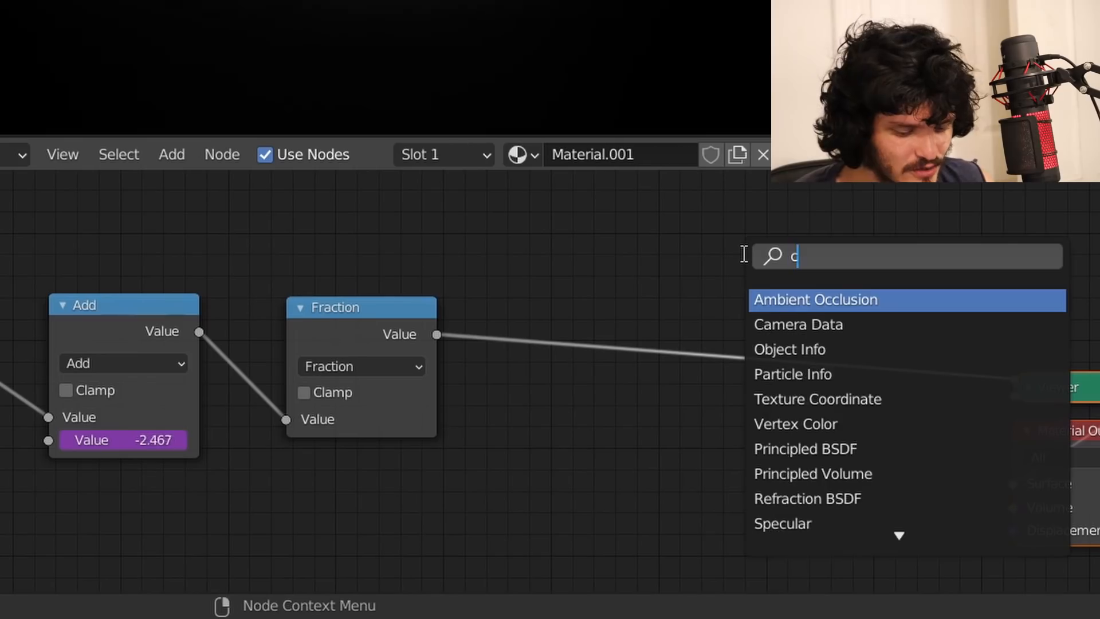
{"action": "type", "text": "olo"}
{"action": "key", "text": "Return"}
{"action": "left_click", "coordinate": [600, 294]}
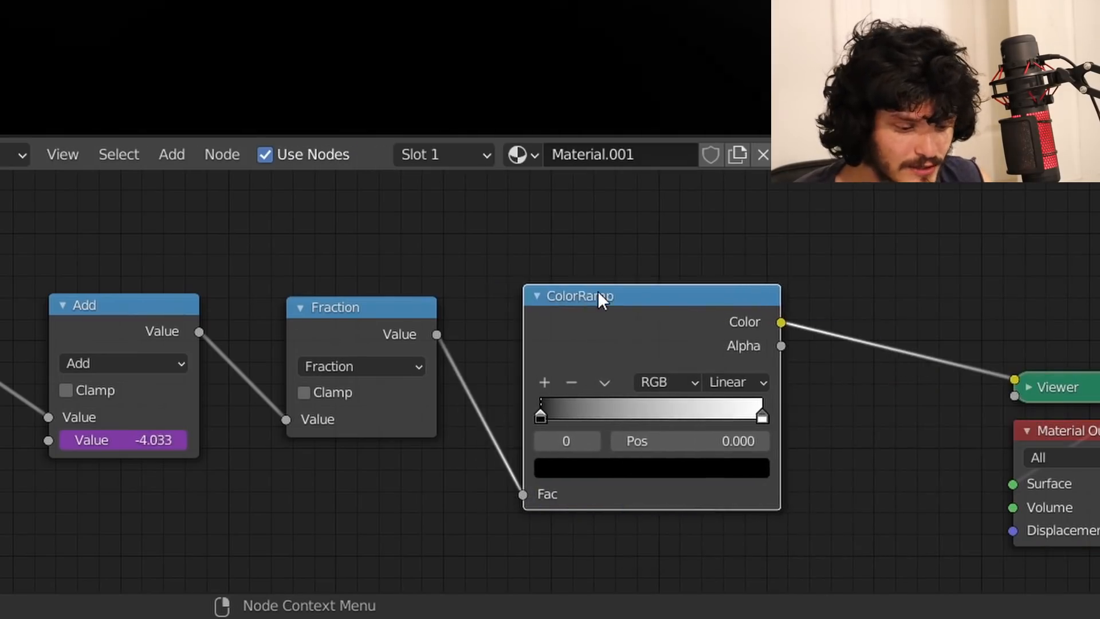
- Make the ColorRamp's first stop white and give it a dark middle stop at position 0.500
{"action": "middle_click_drag", "start_coordinate": [599, 295], "coordinate": [590, 322]}
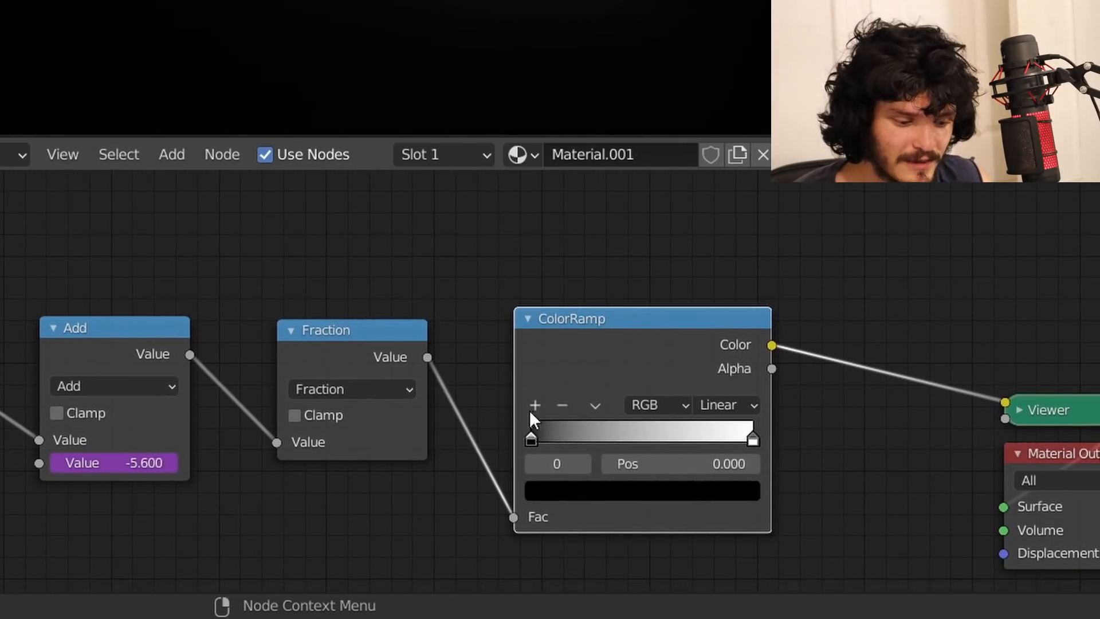
{"action": "left_click", "coordinate": [672, 490]}
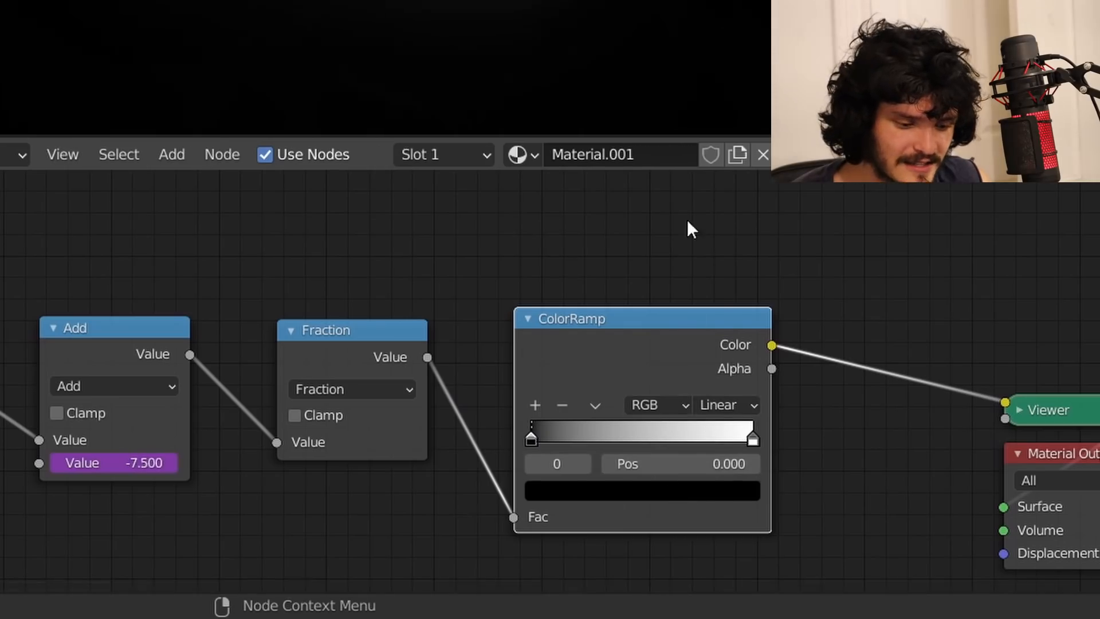
{"action": "left_click", "coordinate": [710, 493]}
{"action": "left_click_drag", "start_coordinate": [710, 252], "coordinate": [709, 183]}
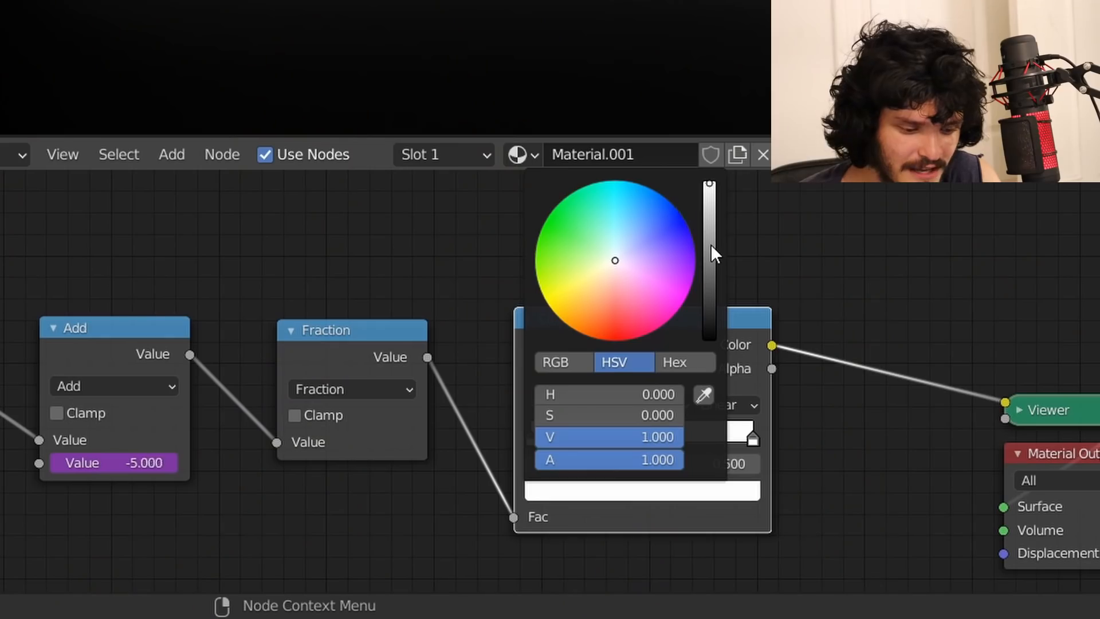
{"action": "left_click_drag", "start_coordinate": [710, 244], "coordinate": [709, 309]}
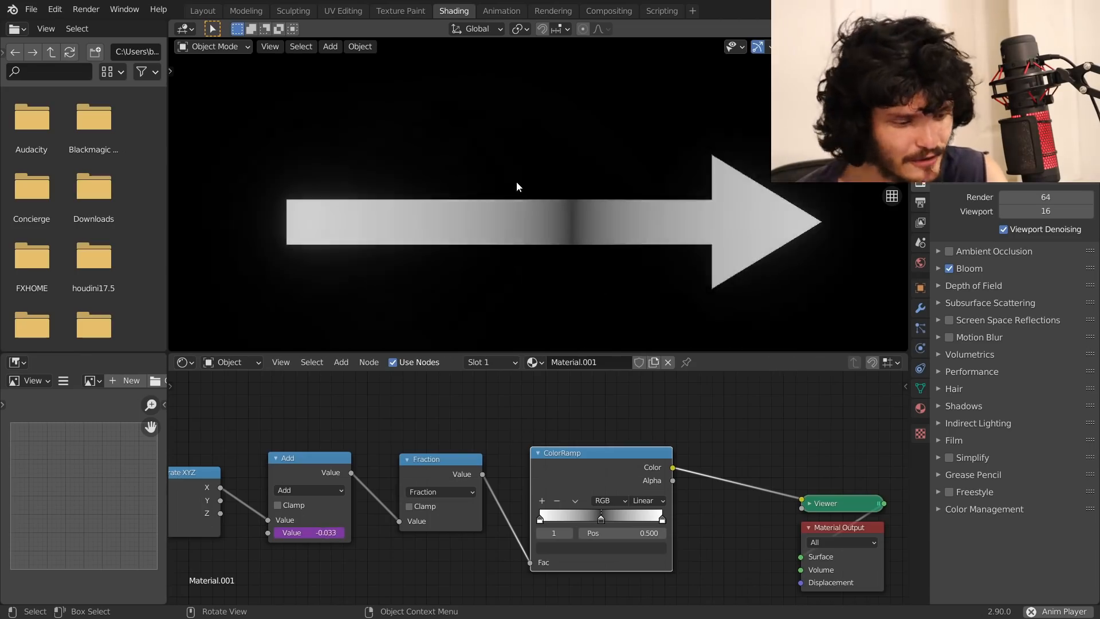
- Insert a MixRGB node between the ColorRamp and the Viewer and set its blending mode to Multiply
{"action": "middle_click_drag", "start_coordinate": [657, 387], "coordinate": [487, 393]}
{"action": "key", "text": "shift+a"}
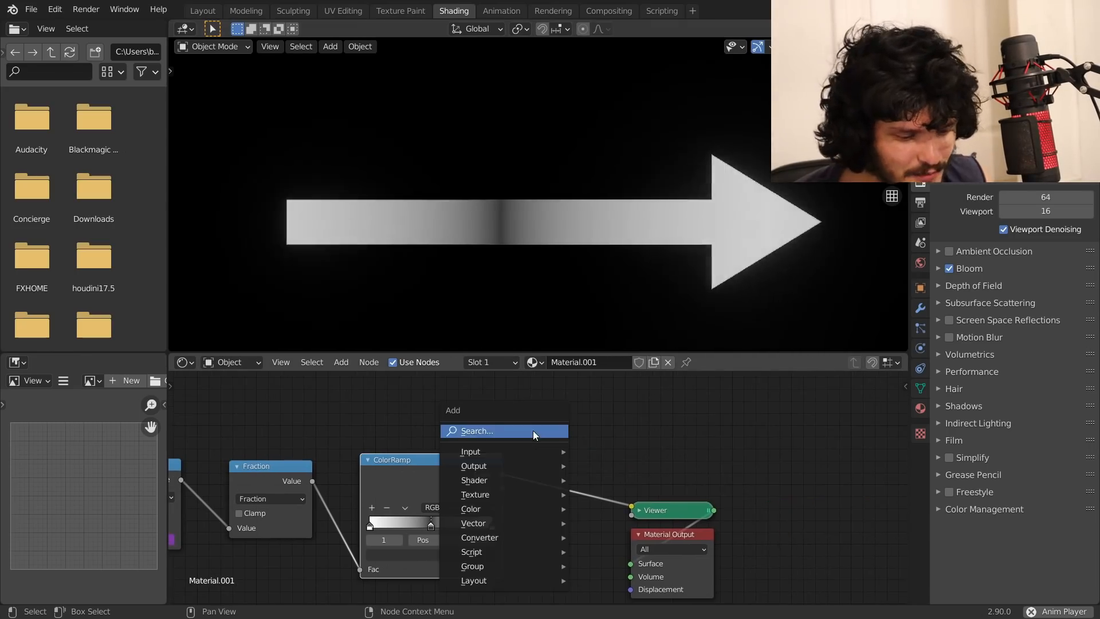
{"action": "left_click", "coordinate": [532, 430]}
{"action": "type", "text": "mi"}
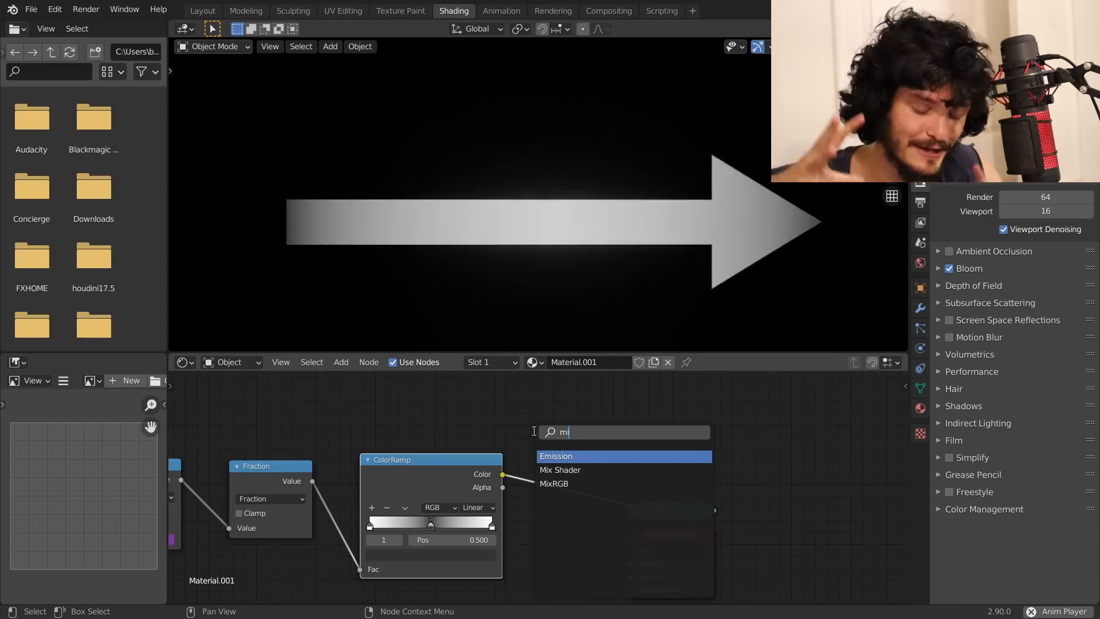
{"action": "left_click", "coordinate": [553, 483]}
{"action": "left_click", "coordinate": [649, 507]}
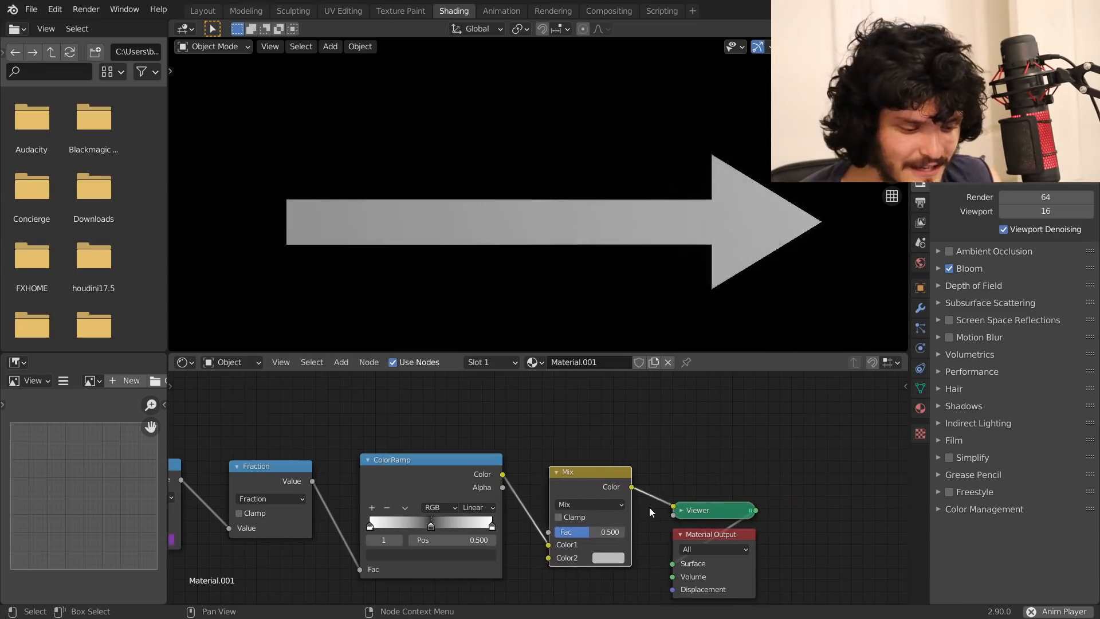
{"action": "left_click", "coordinate": [575, 498]}
{"action": "left_click", "coordinate": [582, 454]}
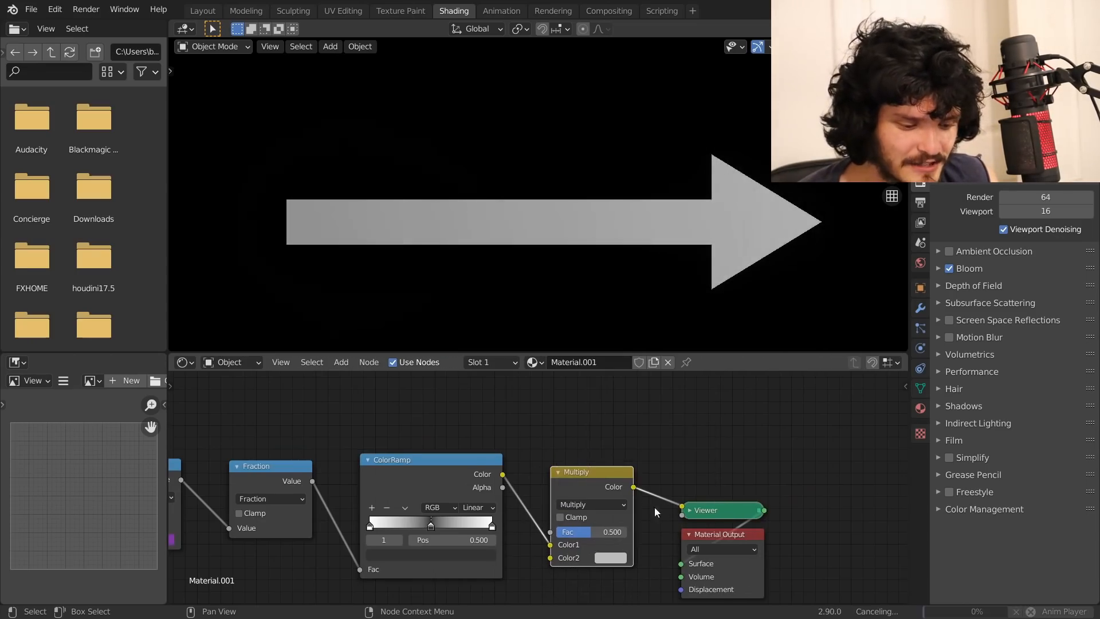
- Set the Multiply node's Fac to 1.000 and its second color to red
{"action": "middle_click_drag", "start_coordinate": [654, 512], "coordinate": [641, 455]}
{"action": "left_click", "coordinate": [598, 501]}
{"action": "left_click", "coordinate": [629, 404]}
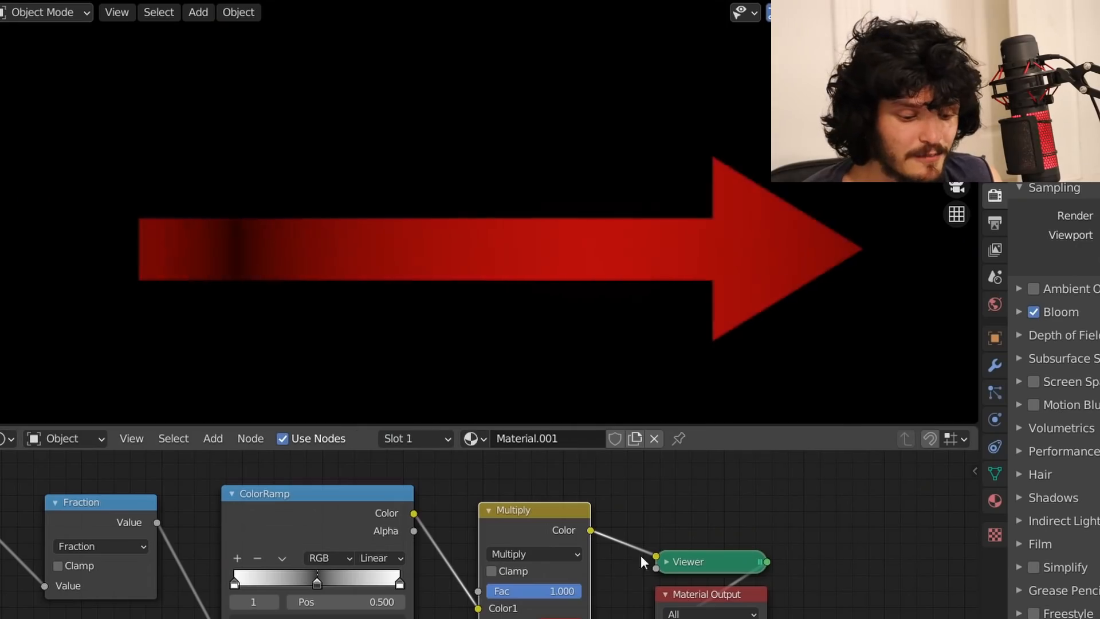
- Try green and other hues for the Multiply node's second color, and undo those color changes
{"action": "left_click", "coordinate": [564, 616]}
{"action": "left_click", "coordinate": [554, 422]}
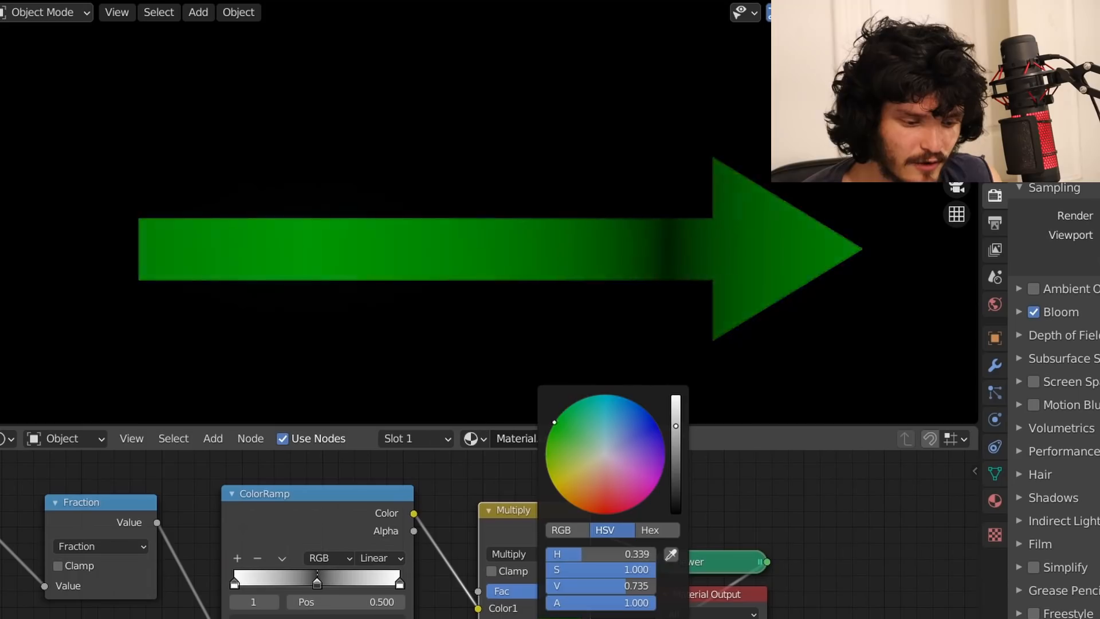
{"action": "left_click", "coordinate": [645, 438]}
{"action": "key", "text": "ctrl+z"}
{"action": "key", "text": "ctrl+z"}
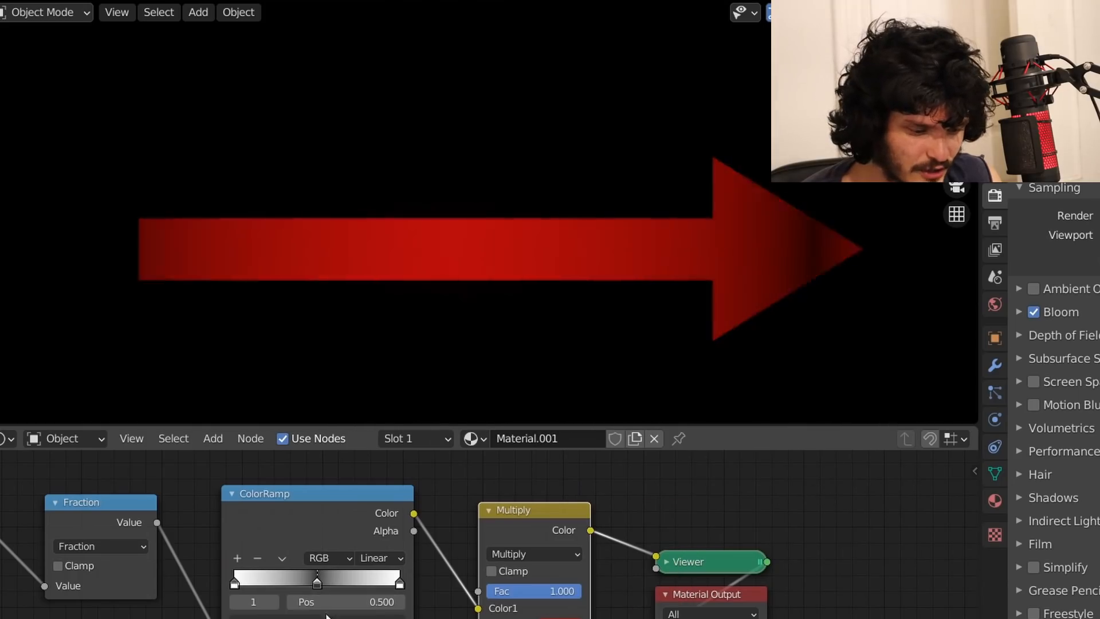
- Slightly lighten the ColorRamp's middle stop and set the ramp's interpolation to B-Spline
{"action": "left_click", "coordinate": [326, 616]}
{"action": "left_click_drag", "start_coordinate": [367, 451], "coordinate": [367, 447]}
{"action": "left_click", "coordinate": [372, 556]}
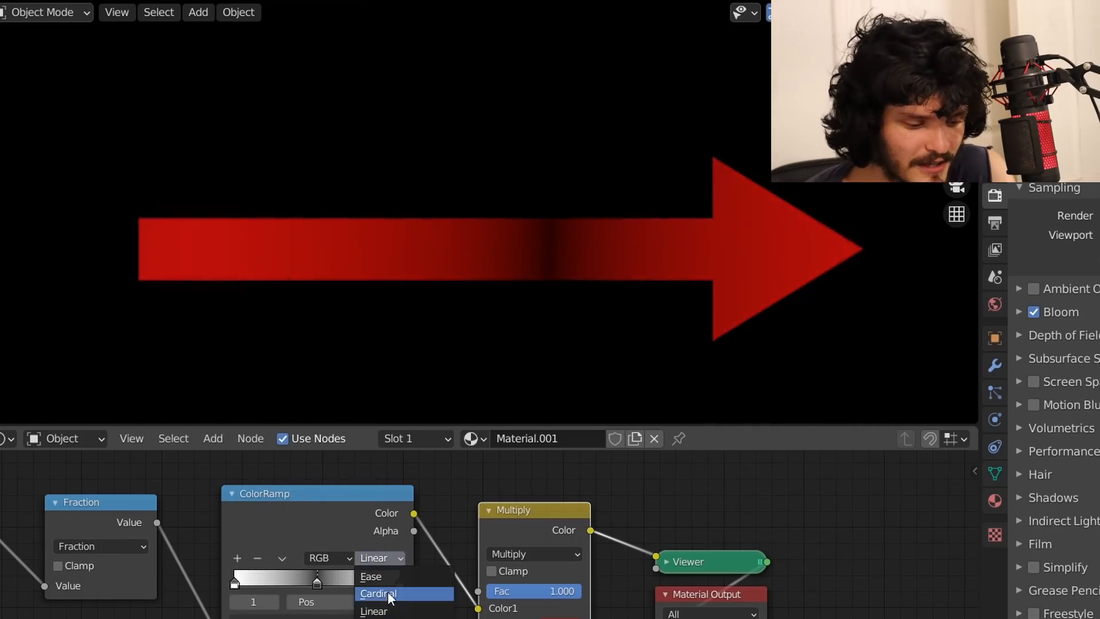
{"action": "left_click", "coordinate": [413, 618]}
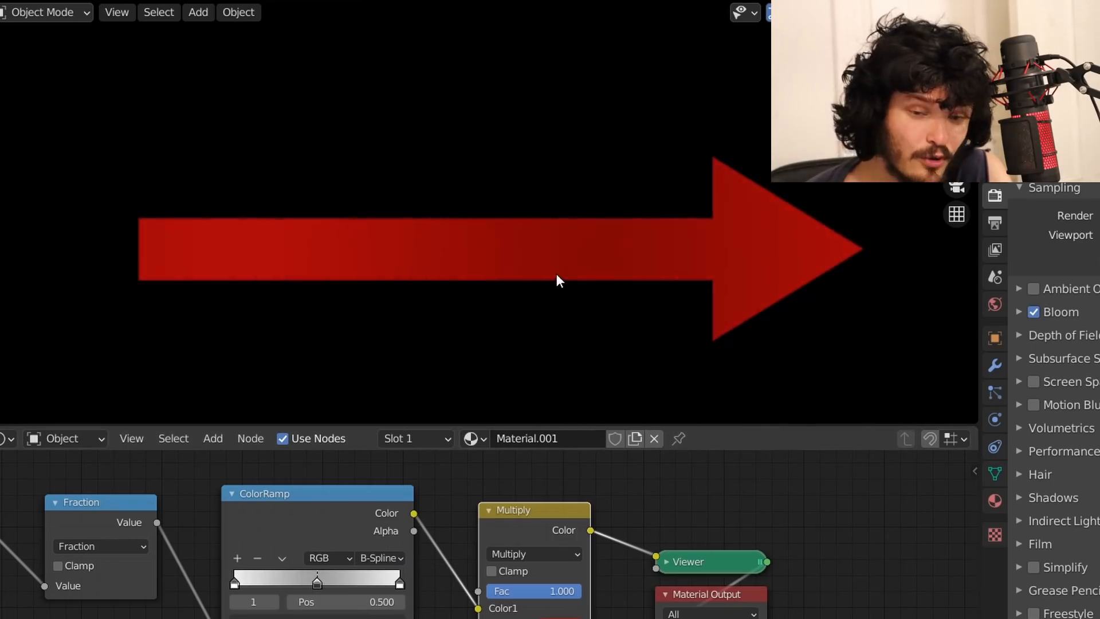
- Move the Material Output farther from the node chain and remove the Viewer, keeping the Multiply node linked to the Surface input
{"action": "middle_click_drag", "start_coordinate": [3, 599], "coordinate": [540, 577]}
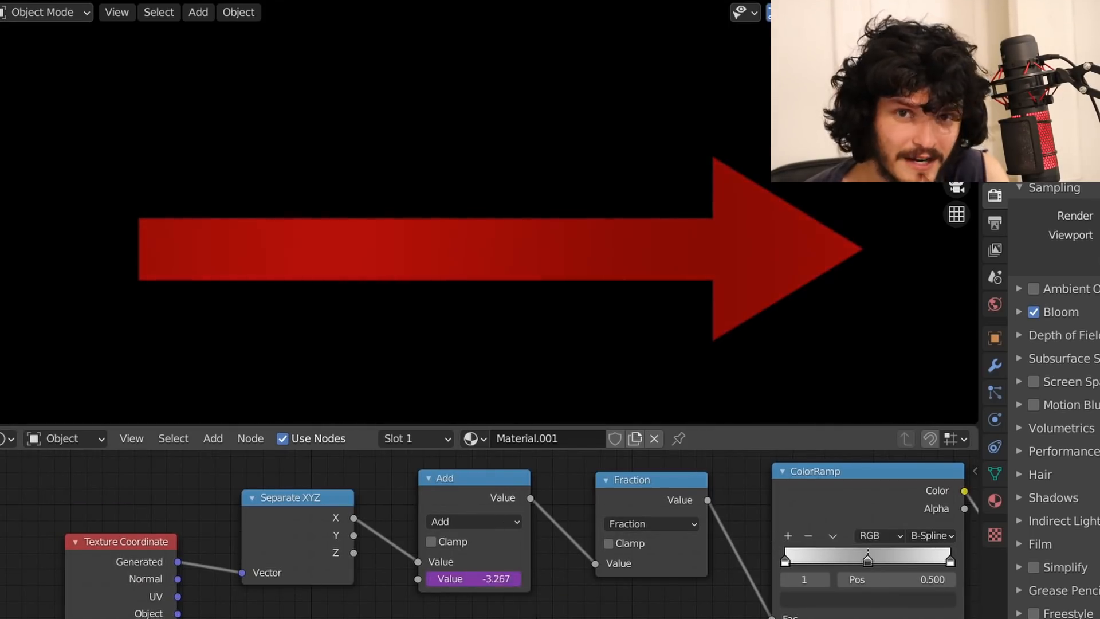
{"action": "middle_click_drag", "start_coordinate": [676, 544], "coordinate": [336, 553]}
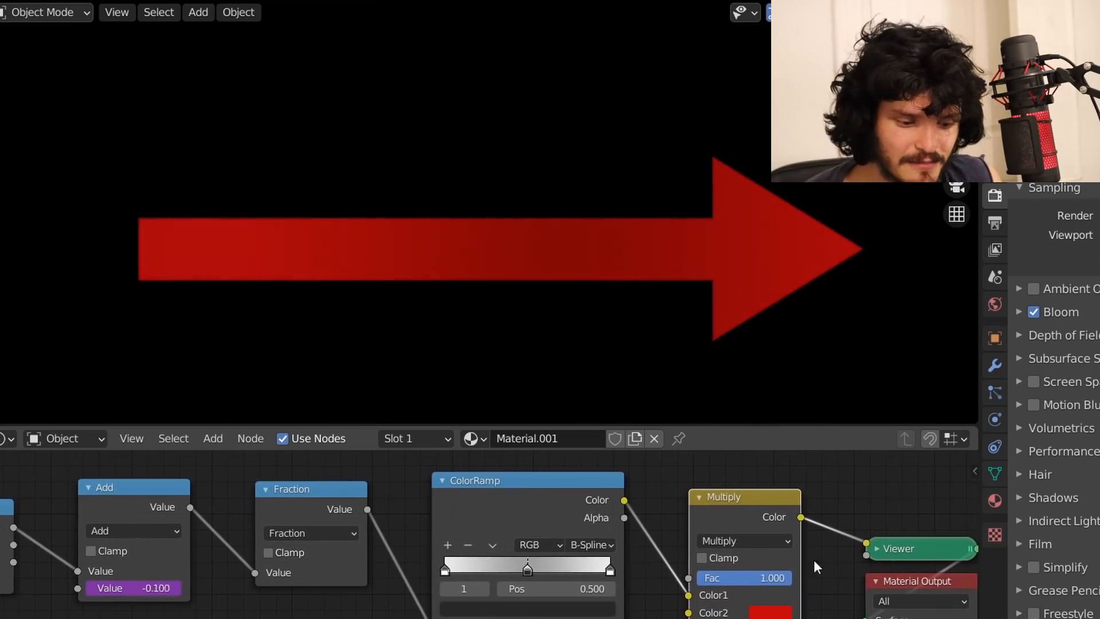
{"action": "middle_click_drag", "start_coordinate": [817, 567], "coordinate": [396, 600]}
{"action": "left_click_drag", "start_coordinate": [481, 611], "coordinate": [724, 585]}
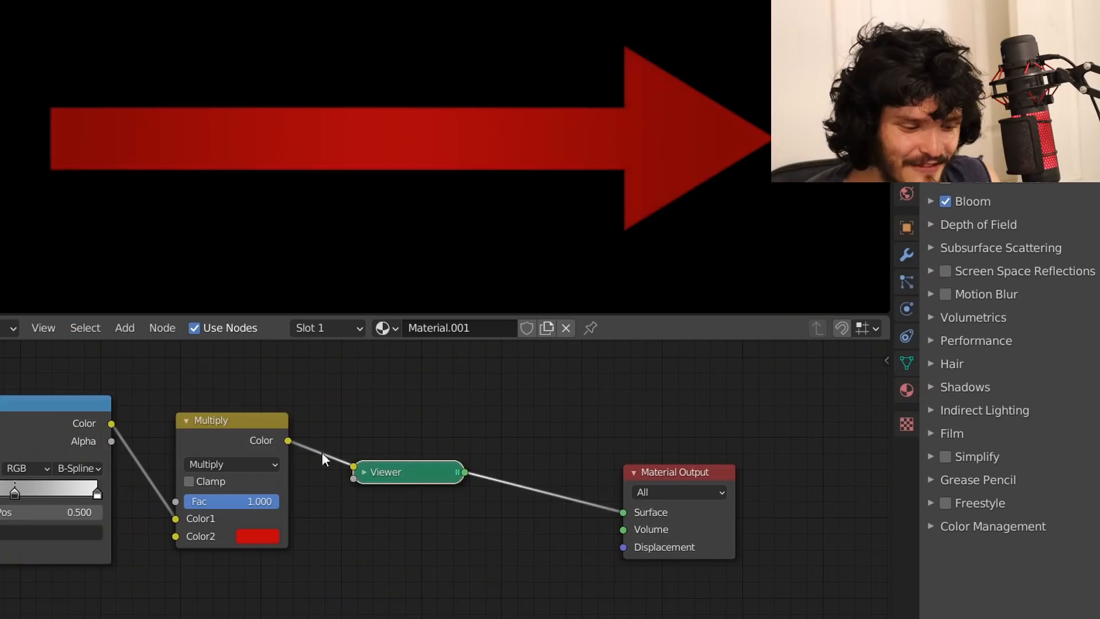
{"action": "key", "text": "x"}
- Insert an Emission node between the Multiply node and the Material Output and set its strength to 8.900
{"action": "key", "text": "shift+a"}
{"action": "left_click", "coordinate": [493, 418]}
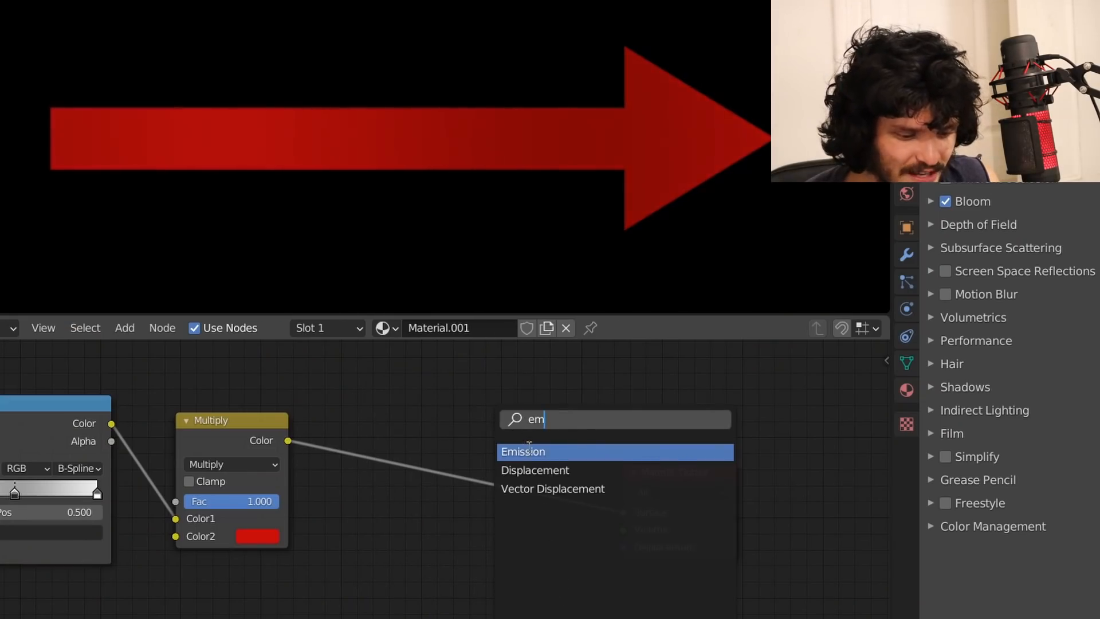
{"action": "left_click", "coordinate": [529, 448]}
{"action": "left_click", "coordinate": [376, 430]}
{"action": "left_click_drag", "start_coordinate": [429, 493], "coordinate": [493, 493]}
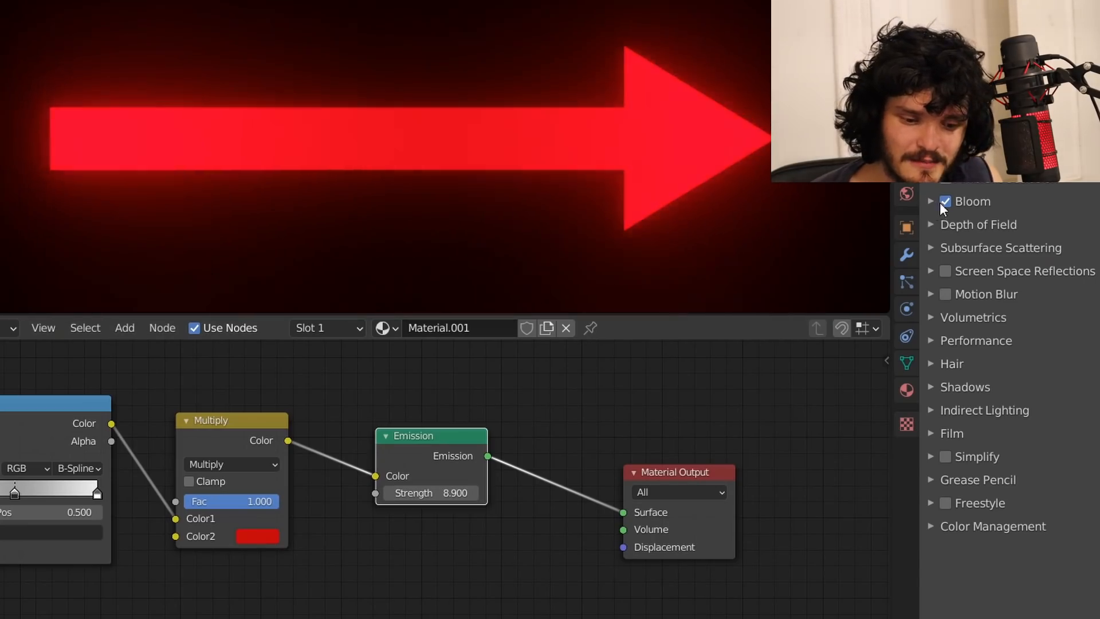
- Make sure Bloom is enabled in the render settings and raise the Emission strength to 15.600
{"action": "left_click", "coordinate": [942, 202]}
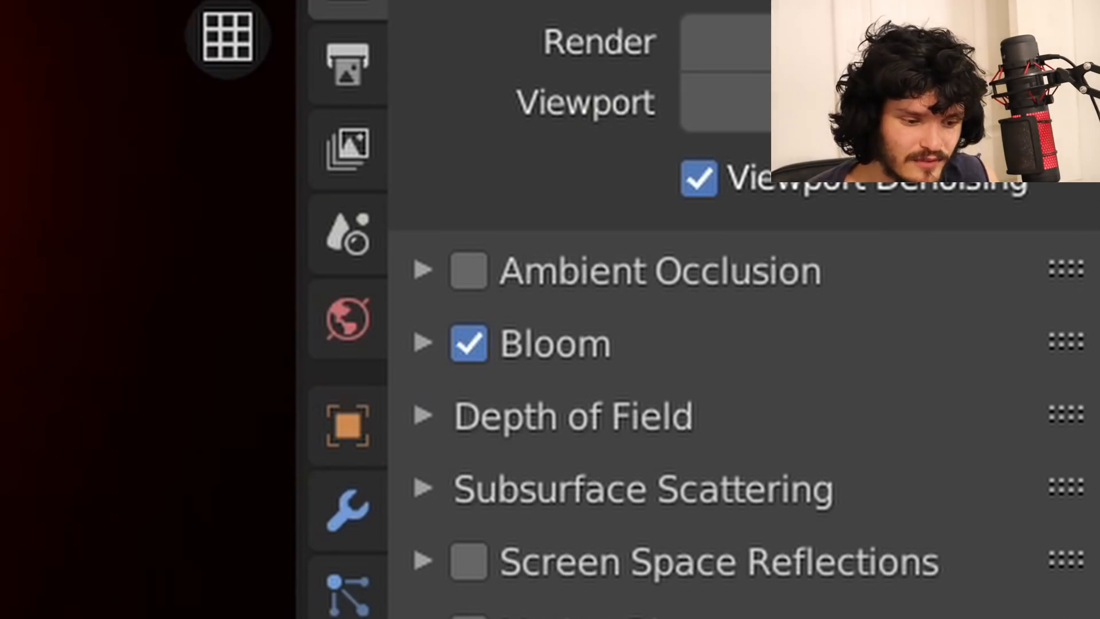
{"action": "left_click_drag", "start_coordinate": [490, 357], "coordinate": [490, 407]}
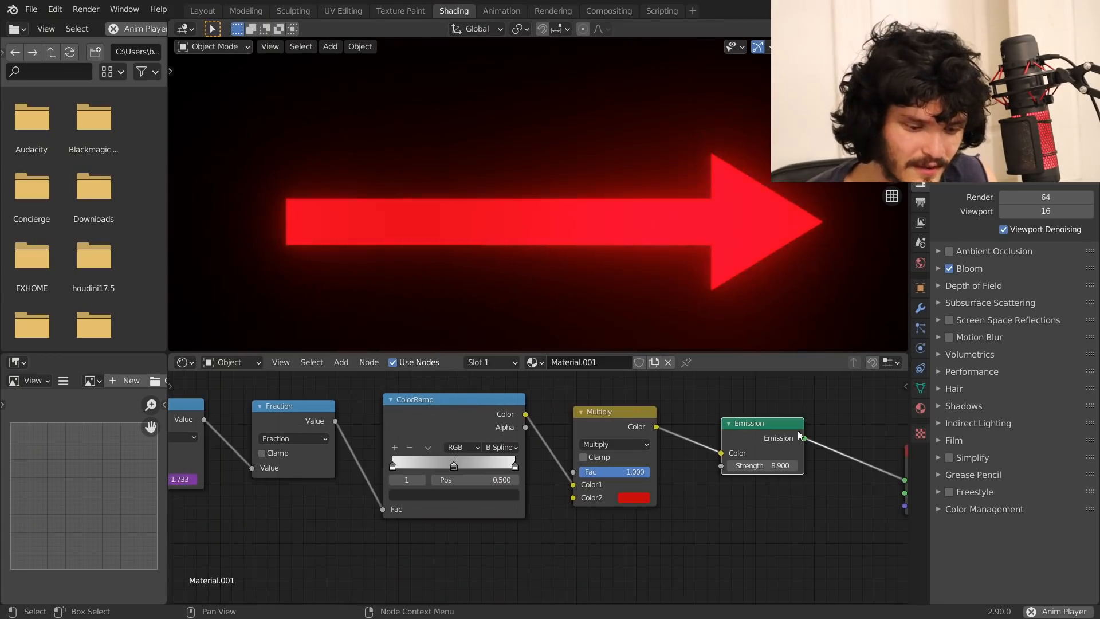
{"action": "middle_click_drag", "start_coordinate": [787, 439], "coordinate": [555, 469]}
{"action": "left_click_drag", "start_coordinate": [533, 493], "coordinate": [559, 493]}
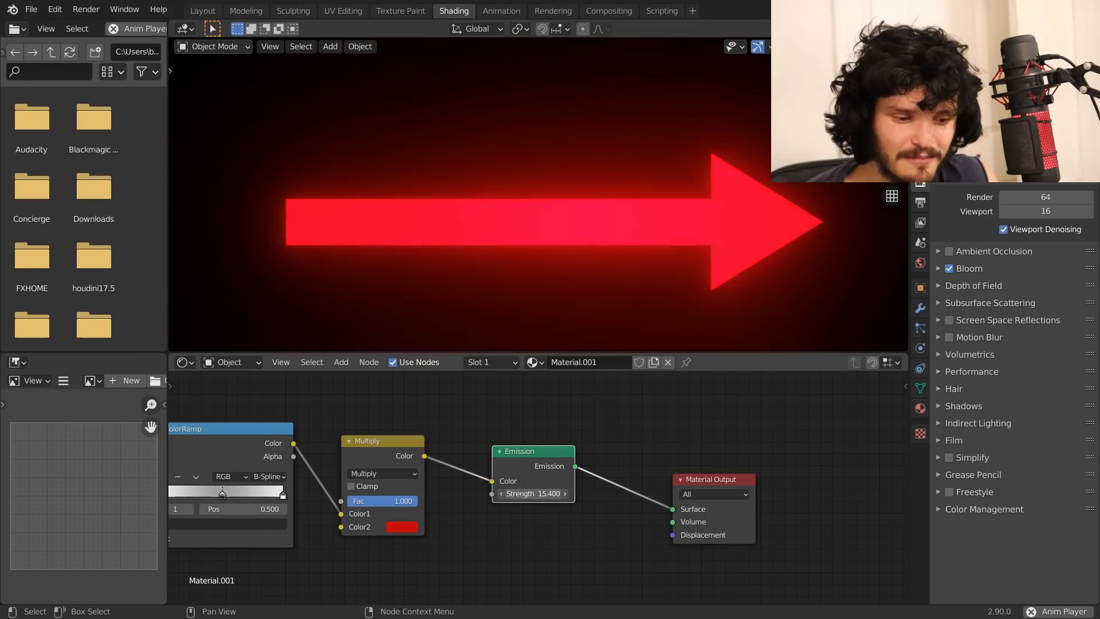
- Delete the Emission node and link the Multiply node's color directly to the Material Output's Surface
{"action": "left_click", "coordinate": [509, 457]}
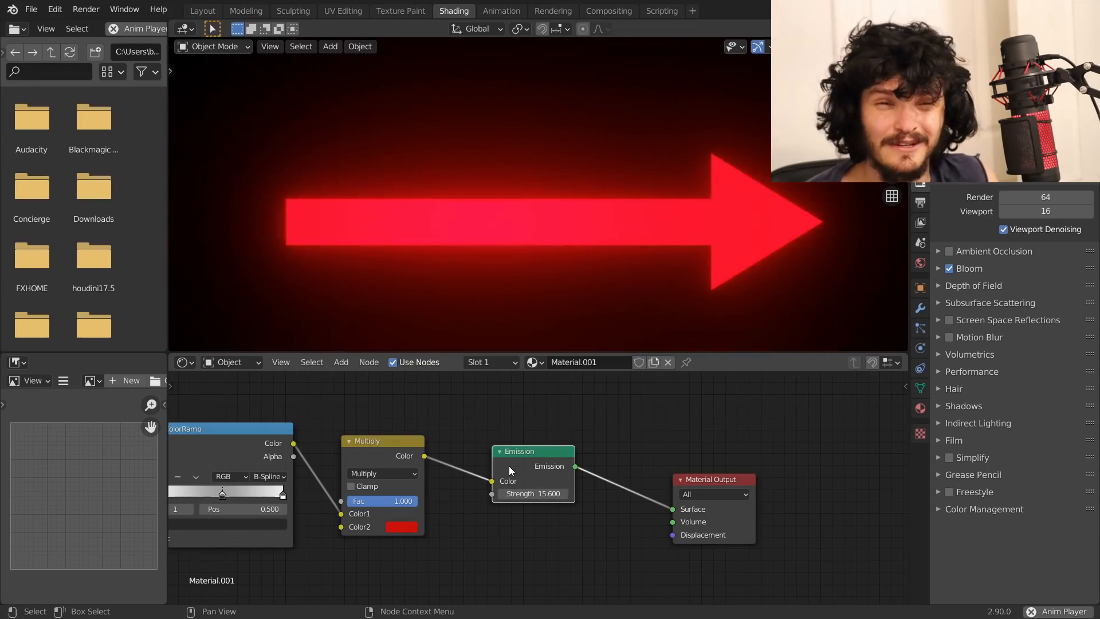
{"action": "key", "text": "x"}
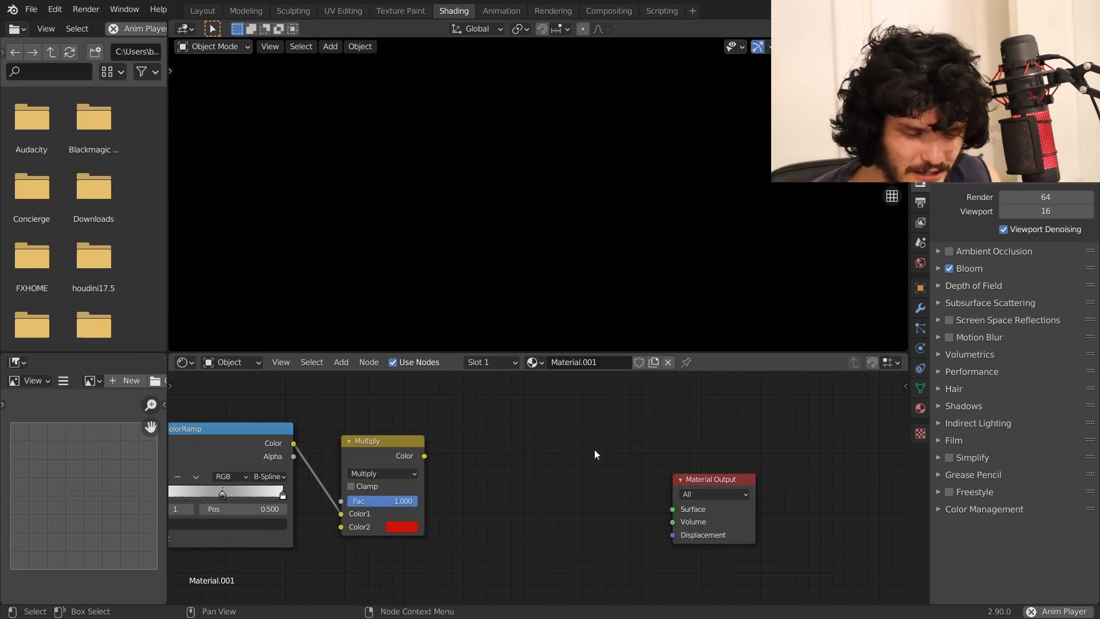
{"action": "left_click_drag", "start_coordinate": [424, 456], "coordinate": [672, 509]}
- Insert a duplicate of the Multiply node before the Material Output and raise its second color's RGB values to a bright white
{"action": "left_click", "coordinate": [362, 443]}
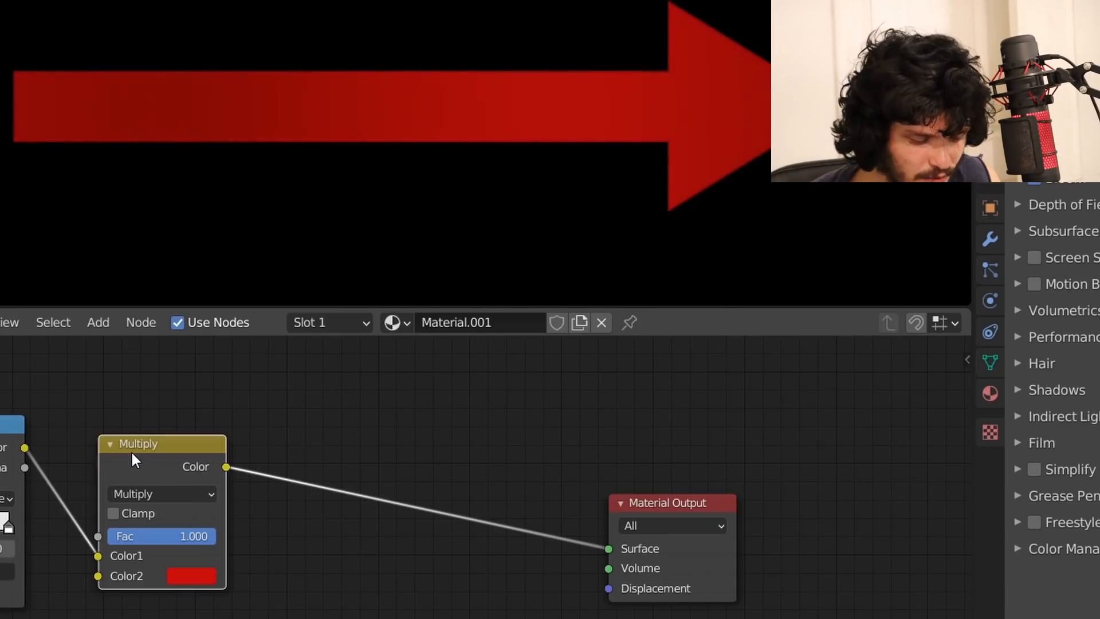
{"action": "key", "text": "shift+d"}
{"action": "left_click", "coordinate": [533, 496]}
{"action": "left_click", "coordinate": [394, 573]}
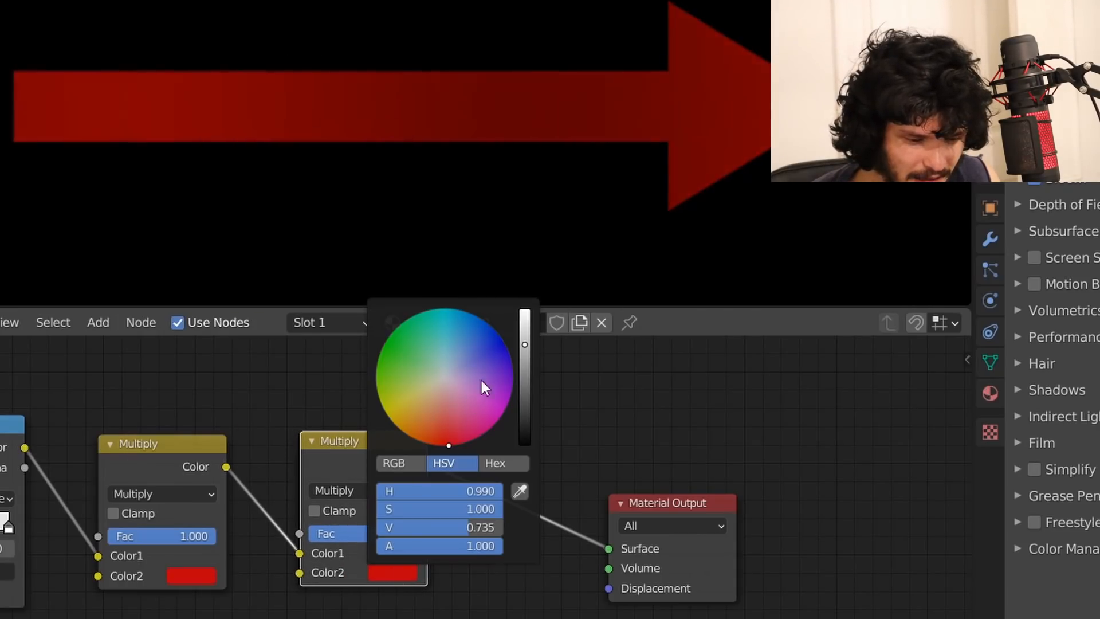
{"action": "scroll", "coordinate": [475, 438], "scroll_direction": "up", "scroll_amount": 6}
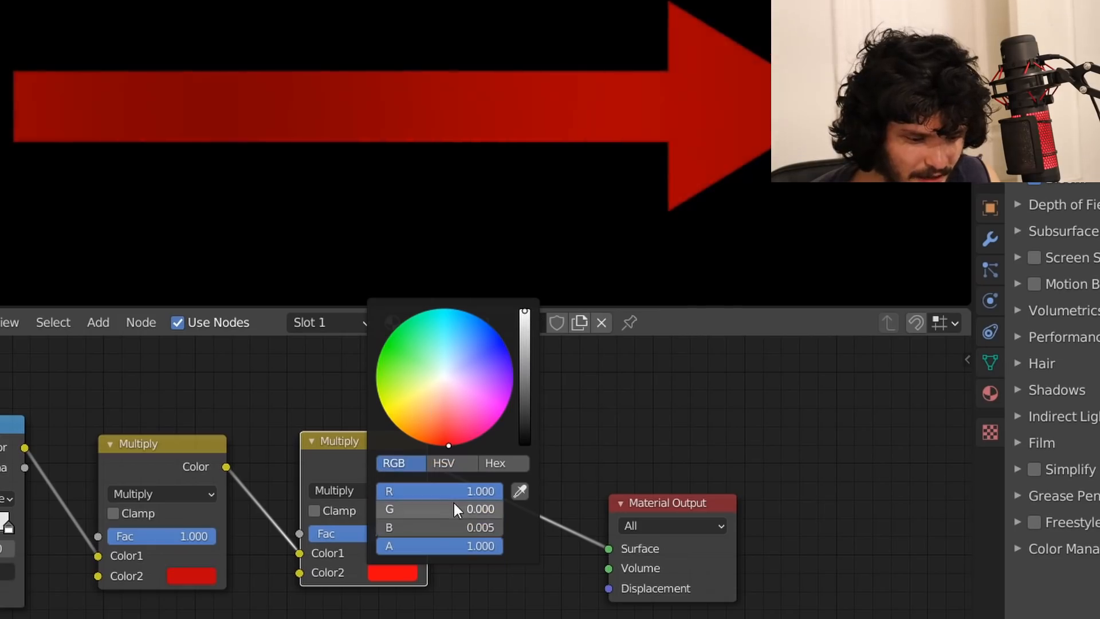
{"action": "type", "text": "0"}
{"action": "key", "text": "Return"}
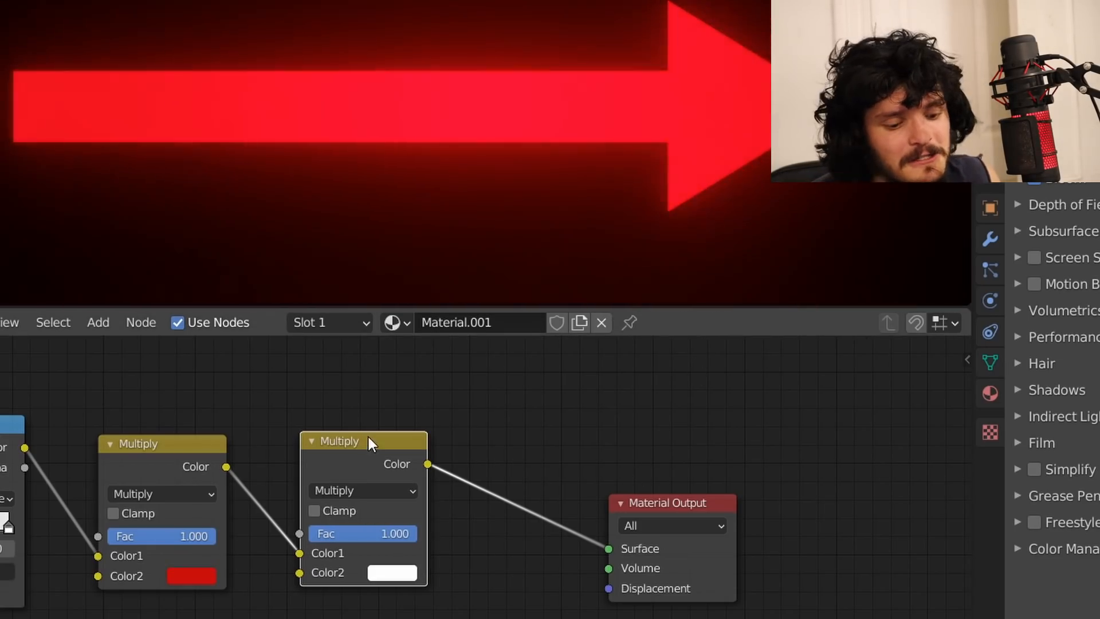
- Undo the second Multiply node and its color changes until the Emission node is restored
{"action": "key", "text": "ctrl+z"}
{"action": "key", "text": "ctrl+z"}
{"action": "key", "text": "ctrl+z"}
{"action": "key", "text": "ctrl+z"}
{"action": "key", "text": "ctrl+z"}
{"action": "key", "text": "ctrl+z"}
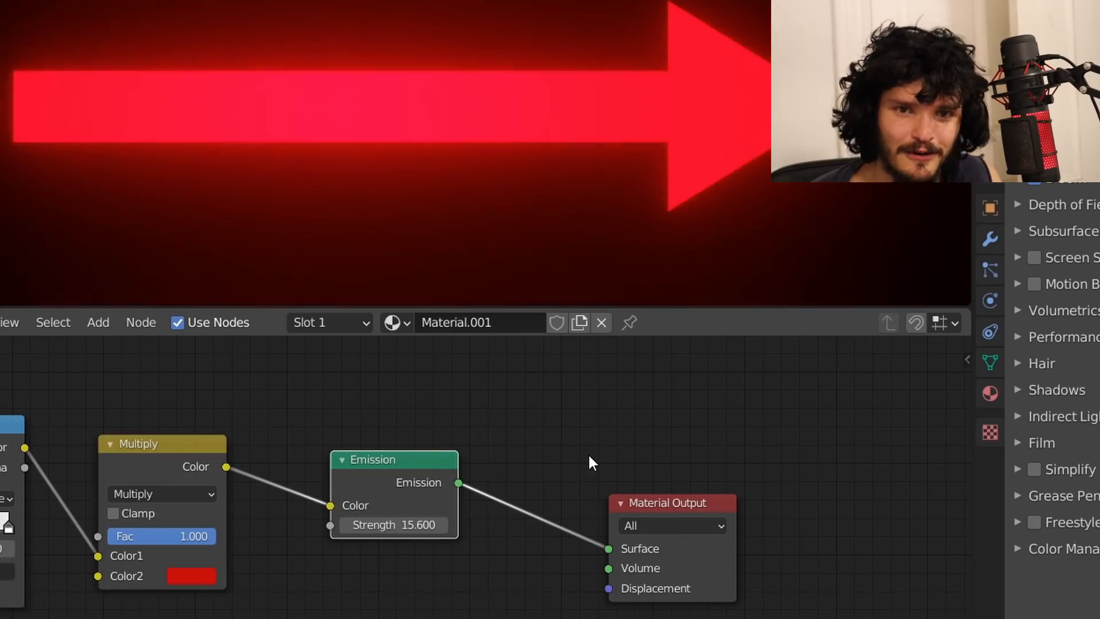
- Change the Multiply node's second color to blue, with RGB values 0.000, 0.006 and 0.500
{"action": "left_click", "coordinate": [179, 570]}
{"action": "left_click_drag", "start_coordinate": [250, 357], "coordinate": [300, 341]}
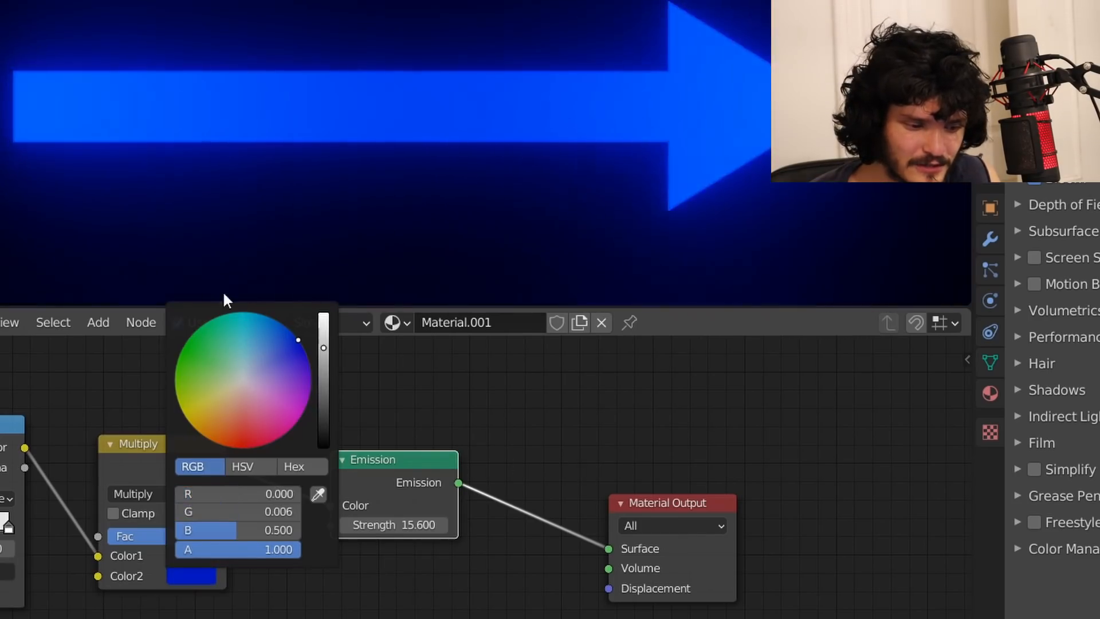